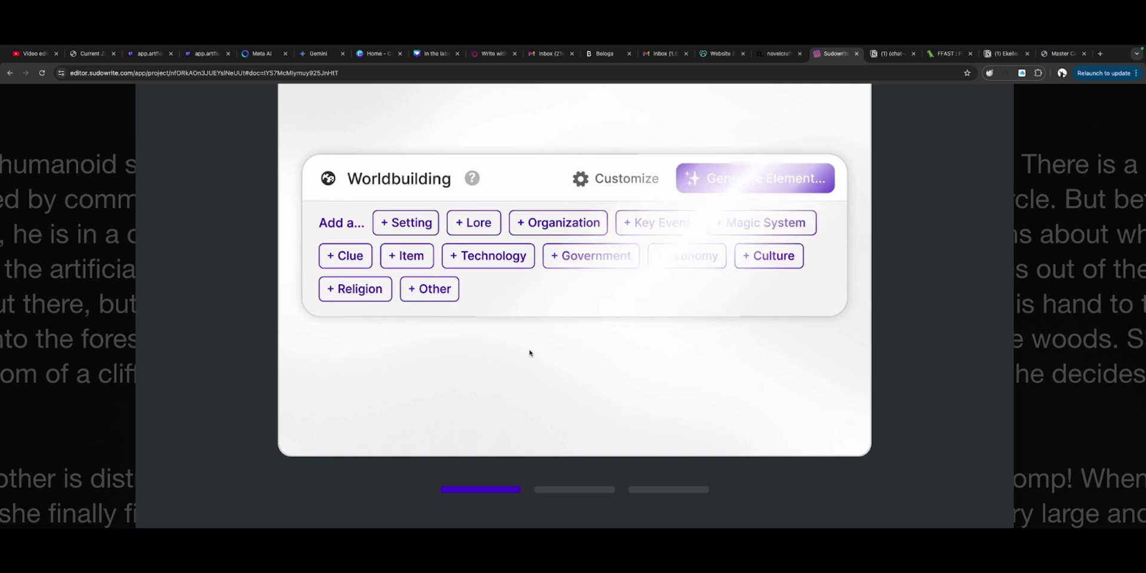
Advance the What's new tour to the customizable character sheet slide and read it.
scroll(529, 353, "down", 5)
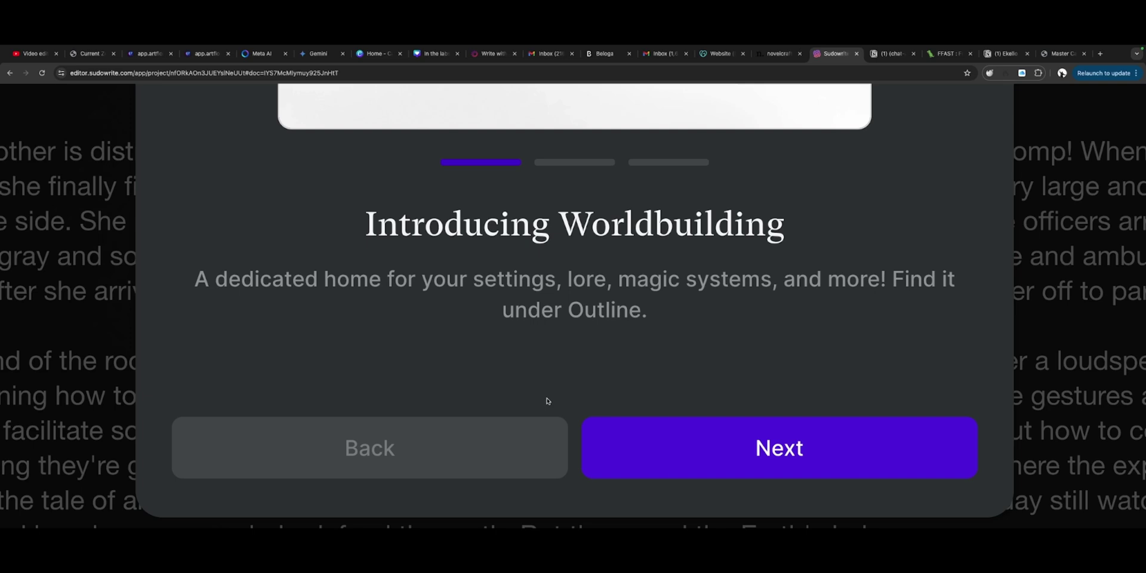
left_click(839, 458)
scroll(720, 352, "up", 10)
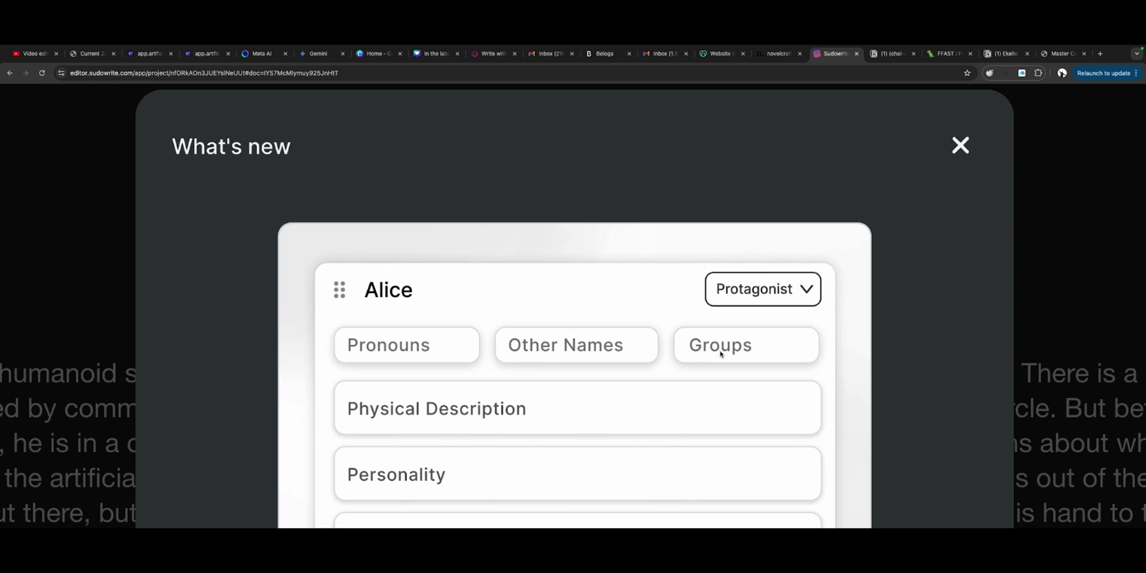
scroll(720, 354, "down", 3)
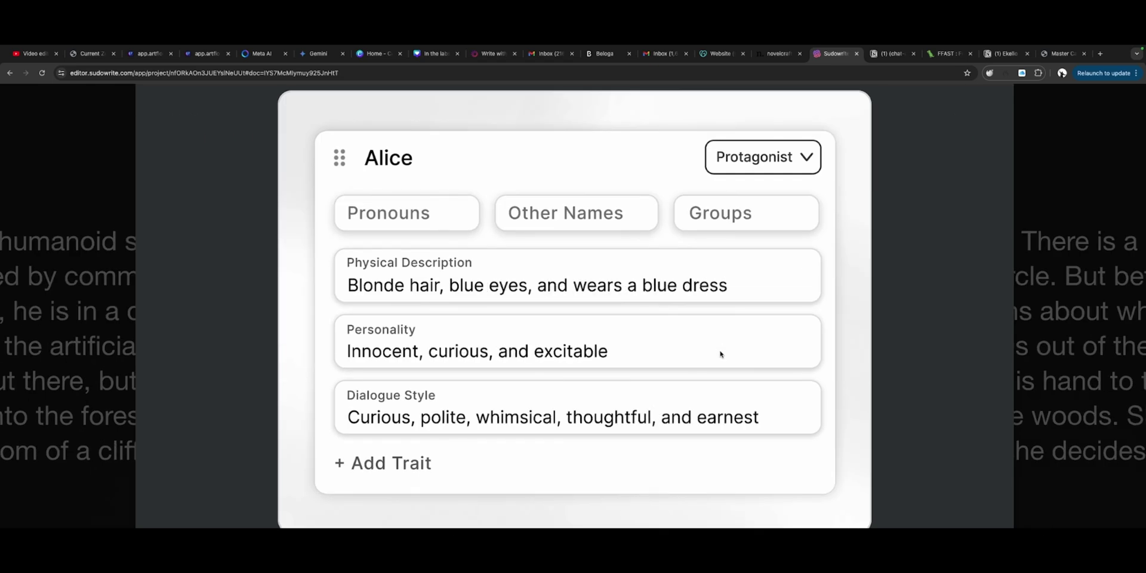
scroll(720, 353, "down", 1)
scroll(720, 354, "down", 5)
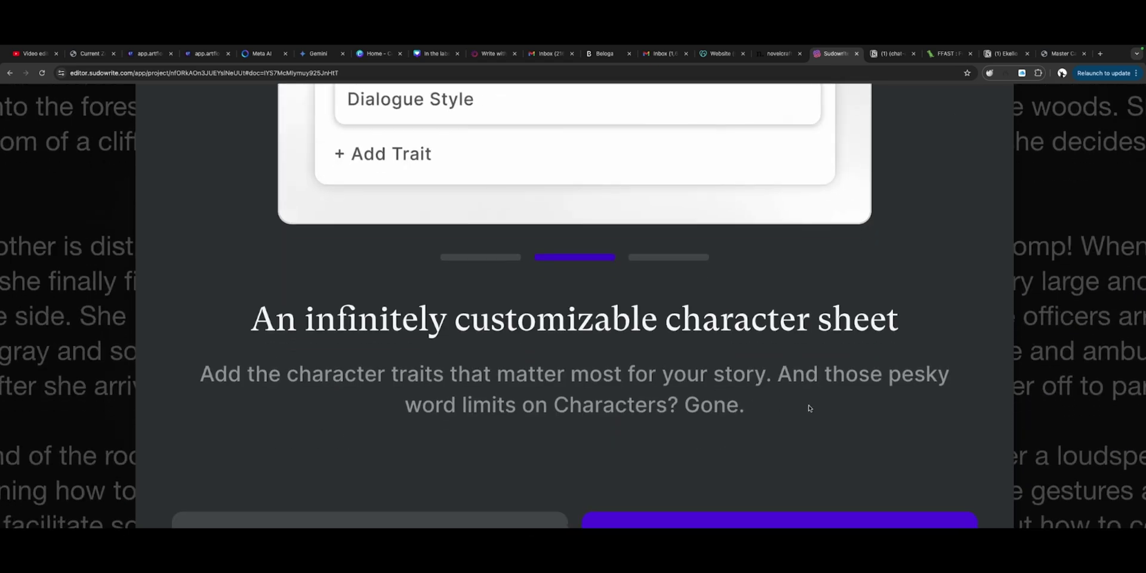
scroll(810, 408, "down", 1)
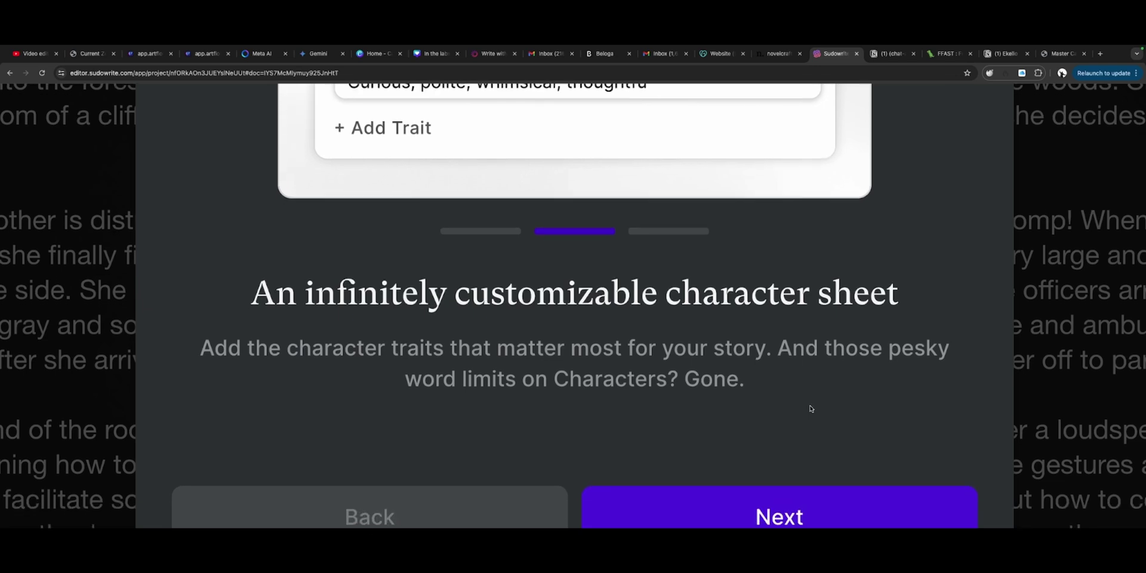
scroll(810, 408, "down", 1)
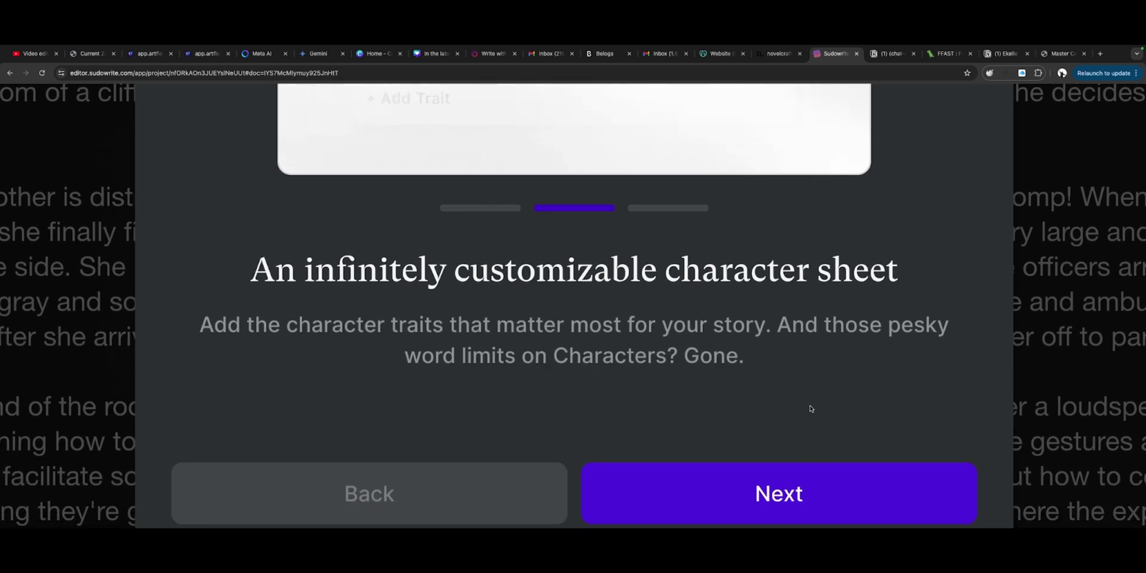
scroll(810, 408, "down", 1)
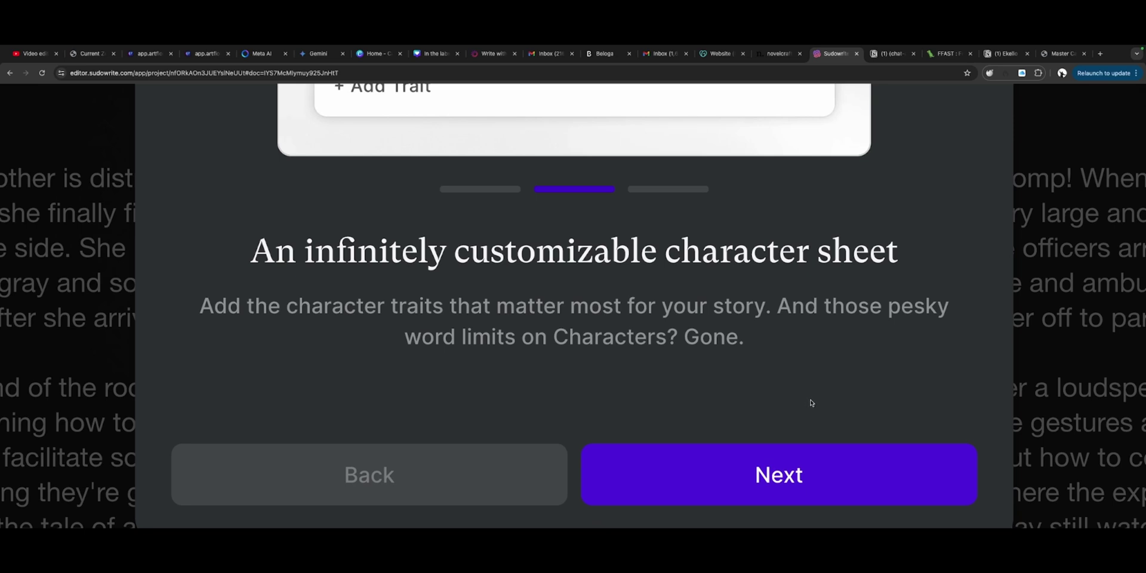
Move on to the final 'Powered by Saliency Engine™' slide.
left_click(796, 490)
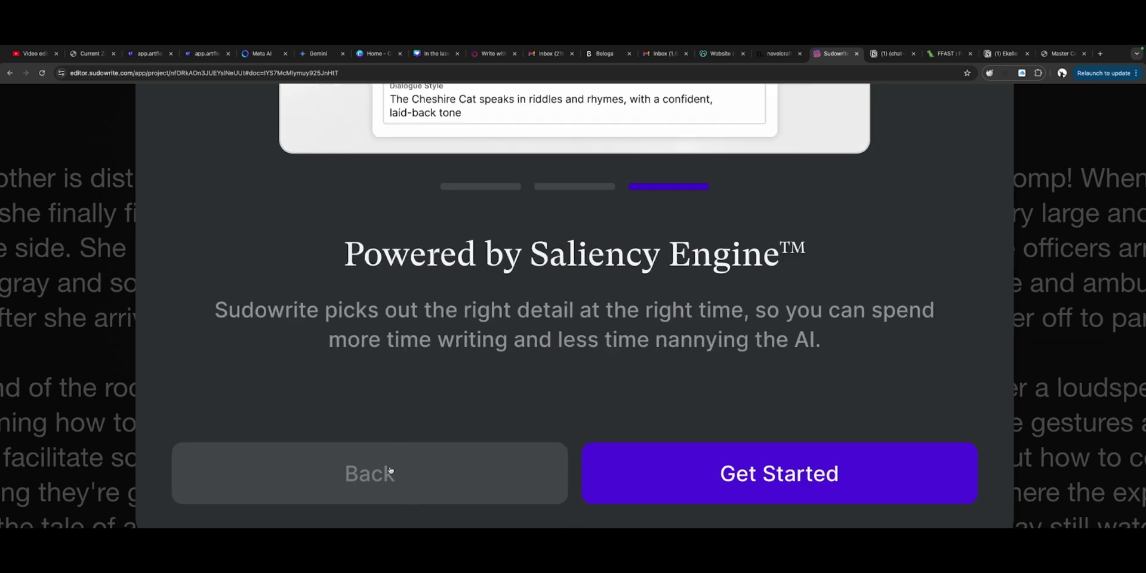
left_click(390, 470)
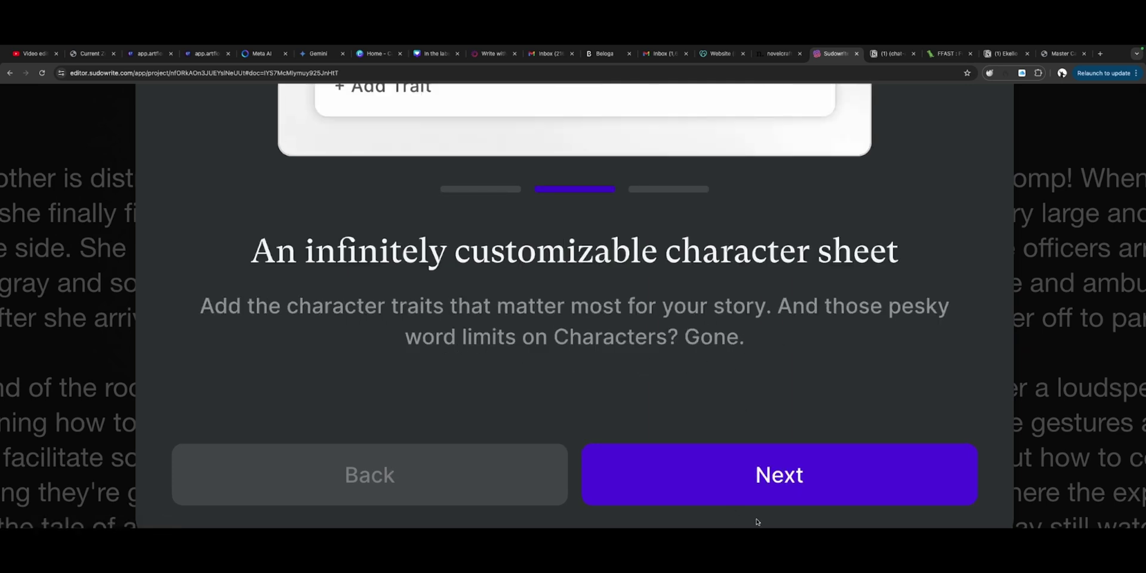
left_click(807, 490)
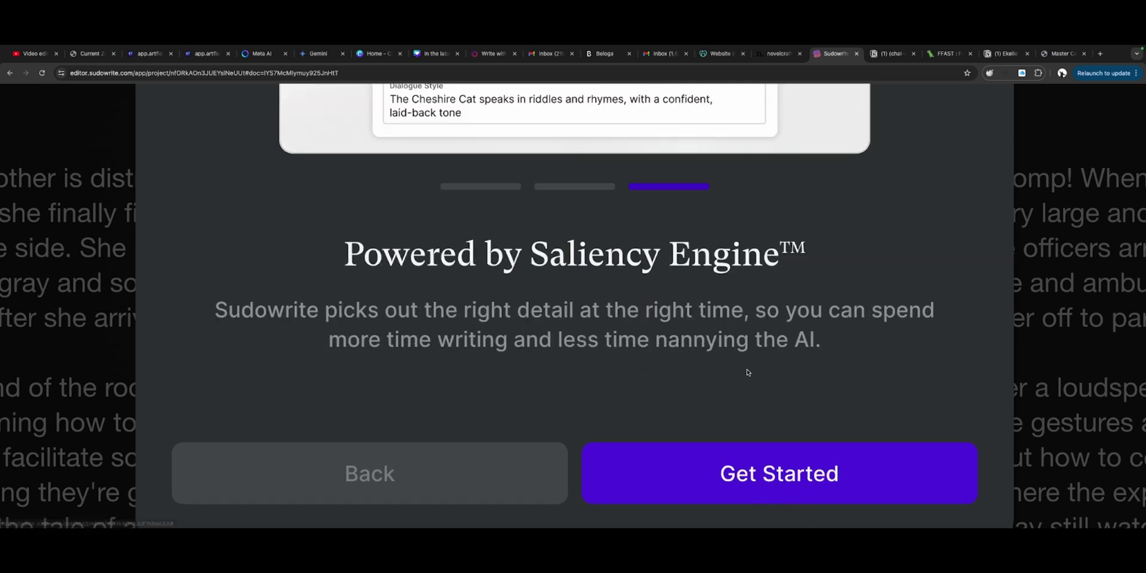
scroll(748, 372, "up", 2)
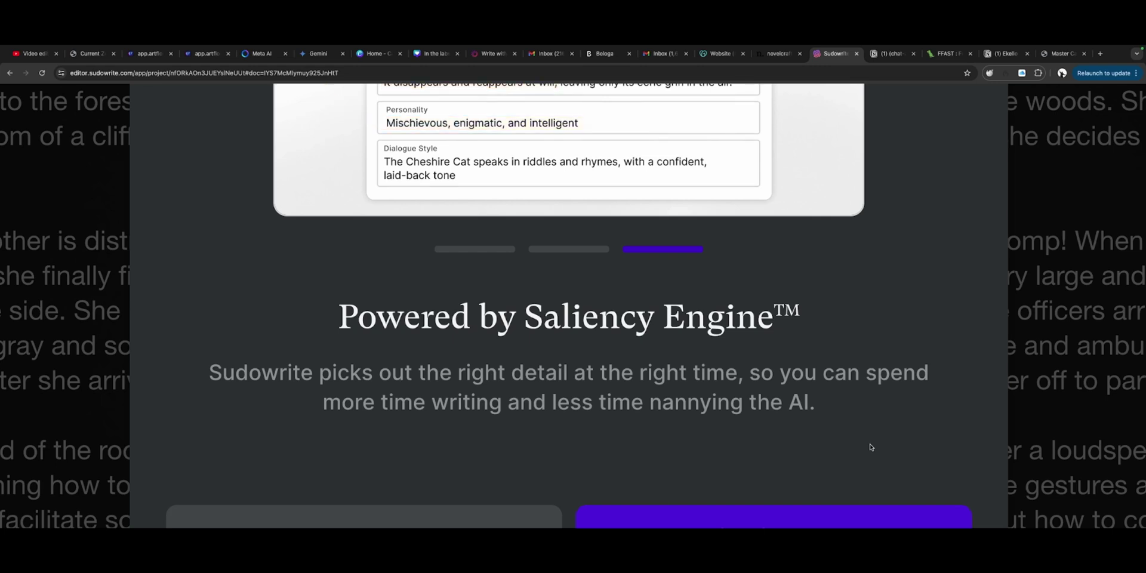
scroll(870, 447, "down", 1)
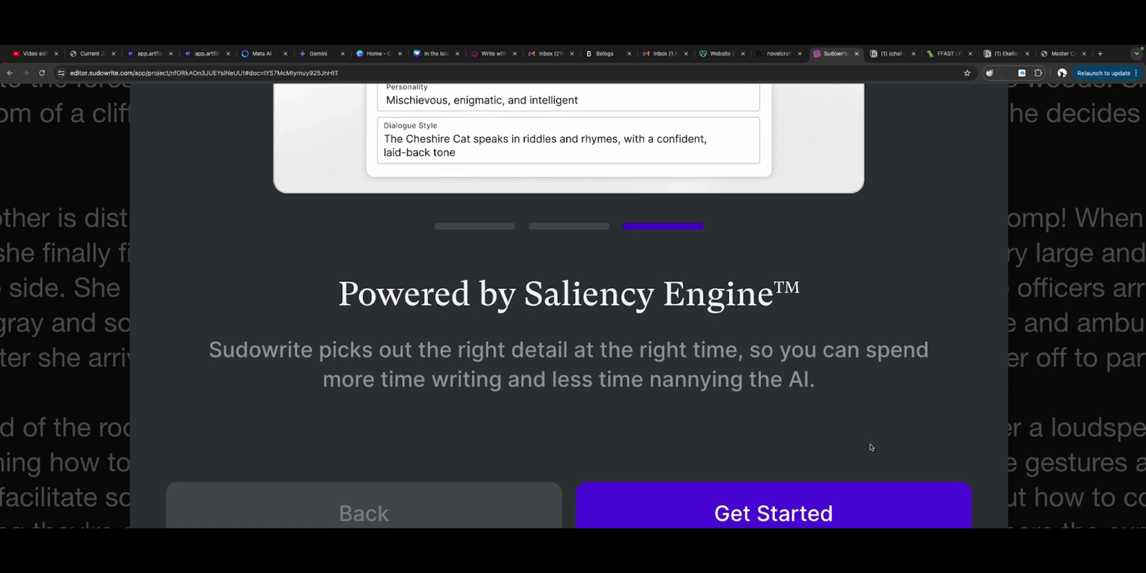
scroll(870, 447, "down", 1)
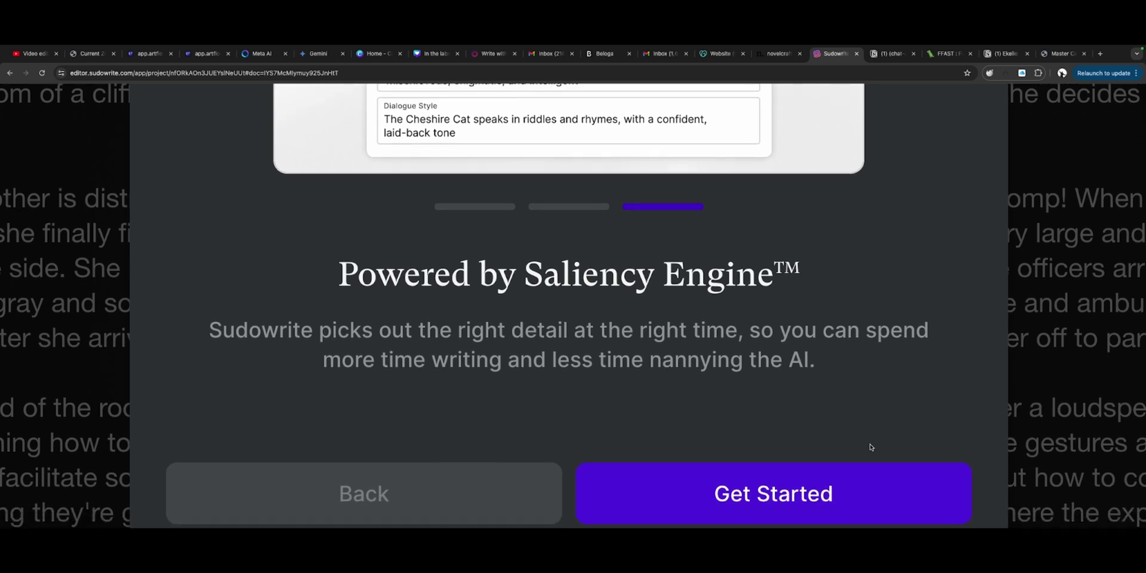
scroll(871, 447, "down", 2)
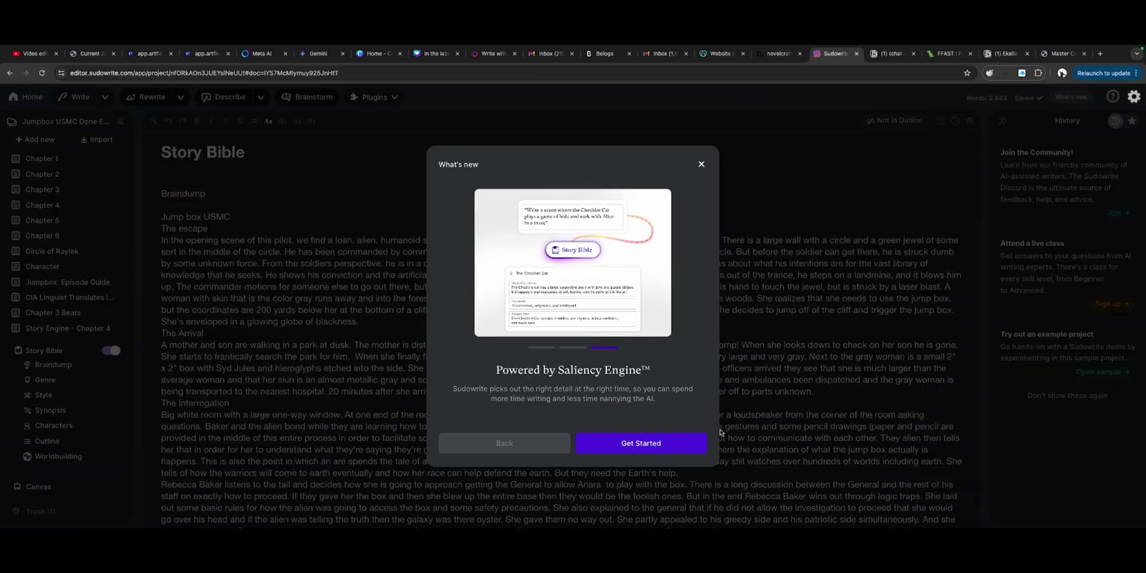
Close the What's new tour, scroll to the Introducing Story Bible 2 card, and reset page zoom.
left_click(656, 444)
scroll(895, 125, "down", 3)
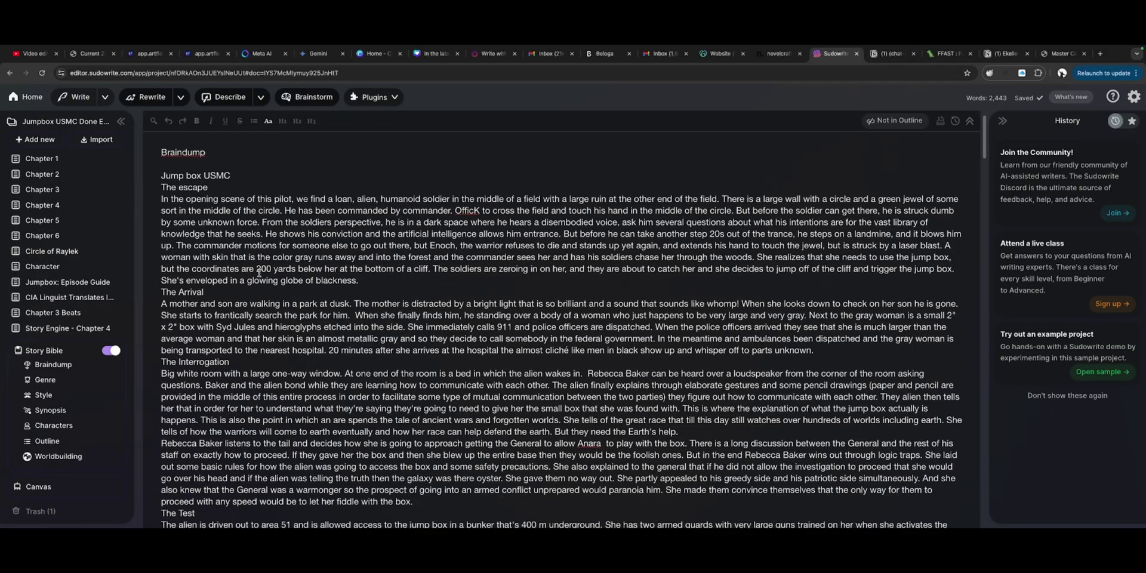
scroll(895, 126, "up", 3)
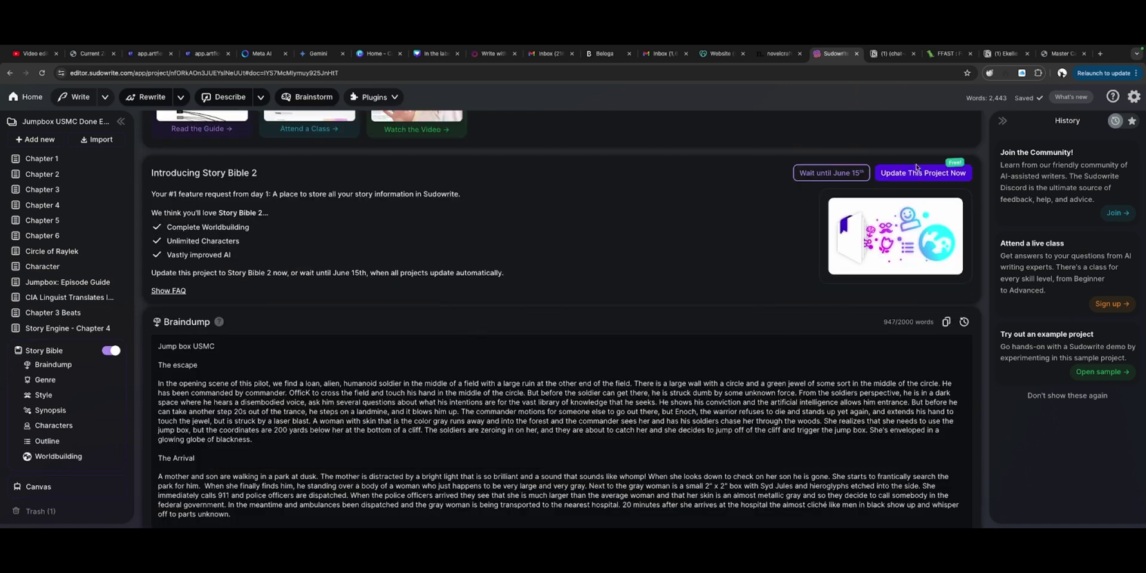
scroll(157, 277, "up", 5)
scroll(157, 277, "up", 2)
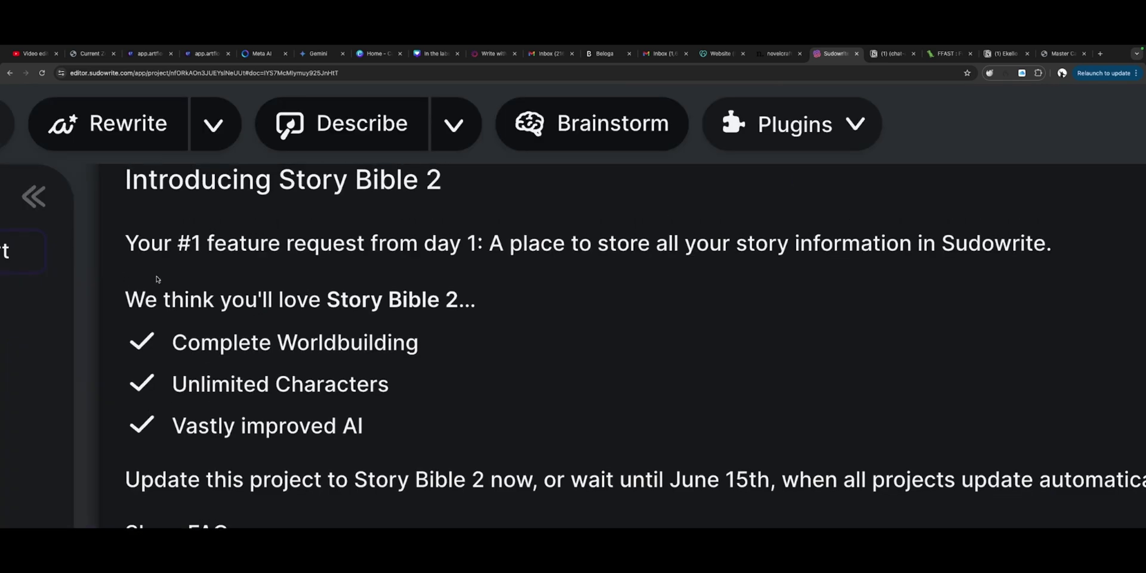
scroll(156, 277, "right", 2)
scroll(153, 275, "down", 1)
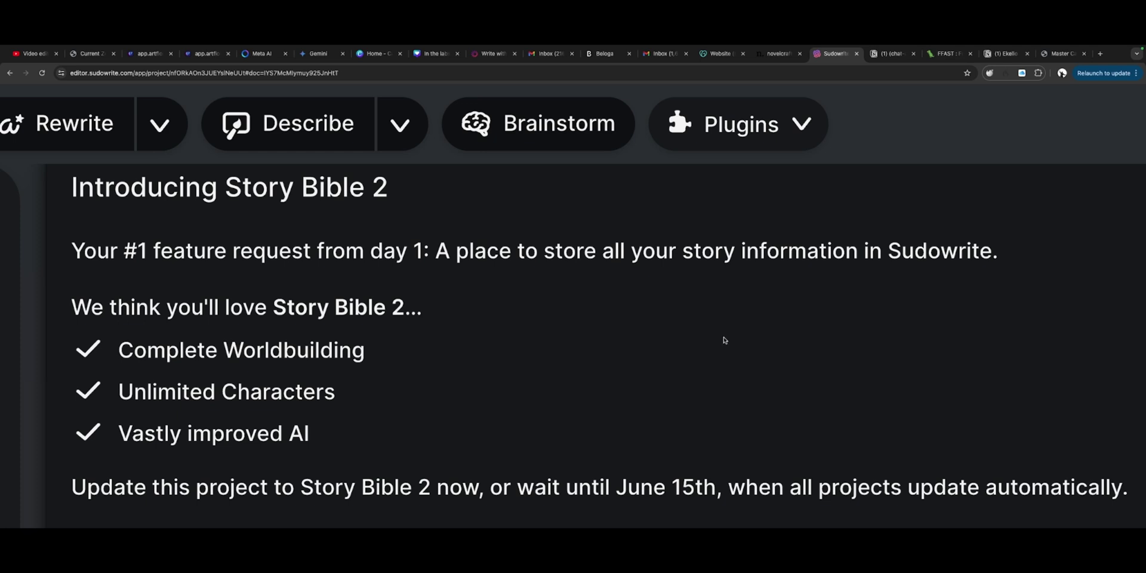
scroll(728, 334, "down", 1)
scroll(728, 336, "down", 1)
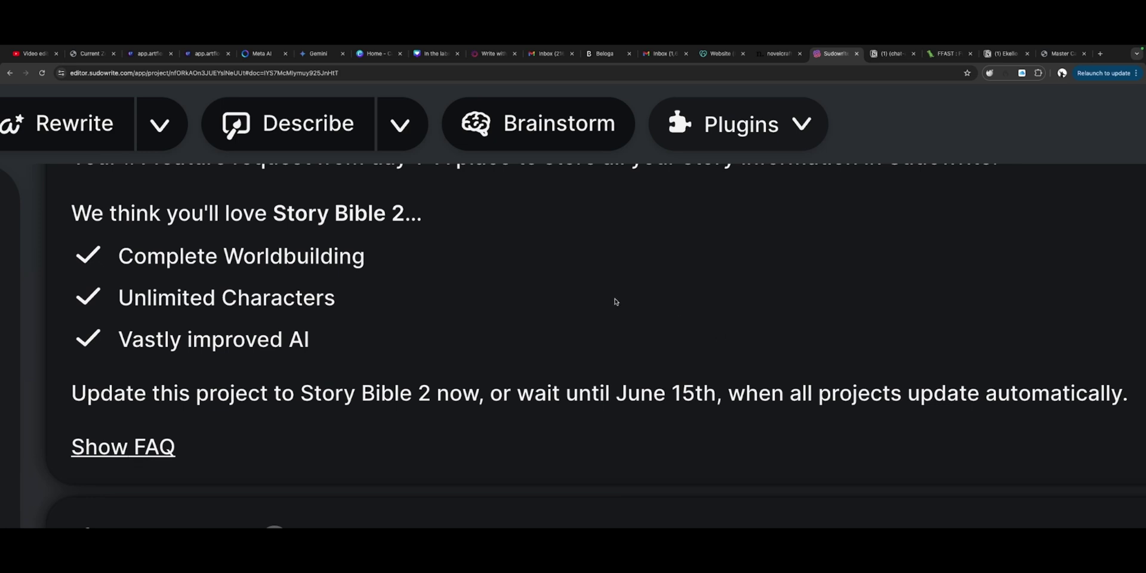
scroll(615, 303, "down", 2)
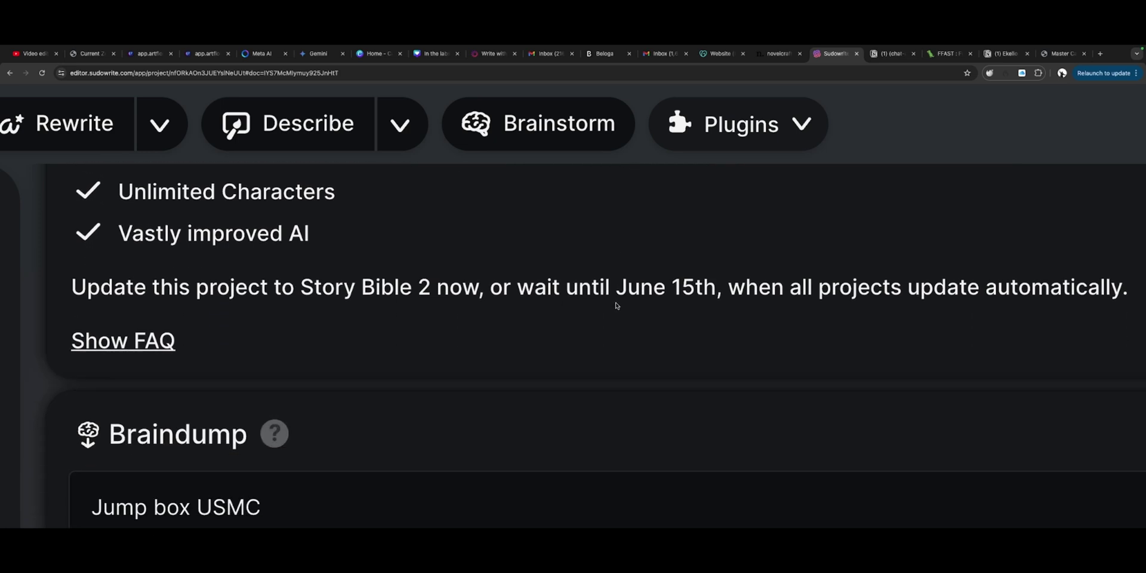
scroll(616, 305, "down", 1)
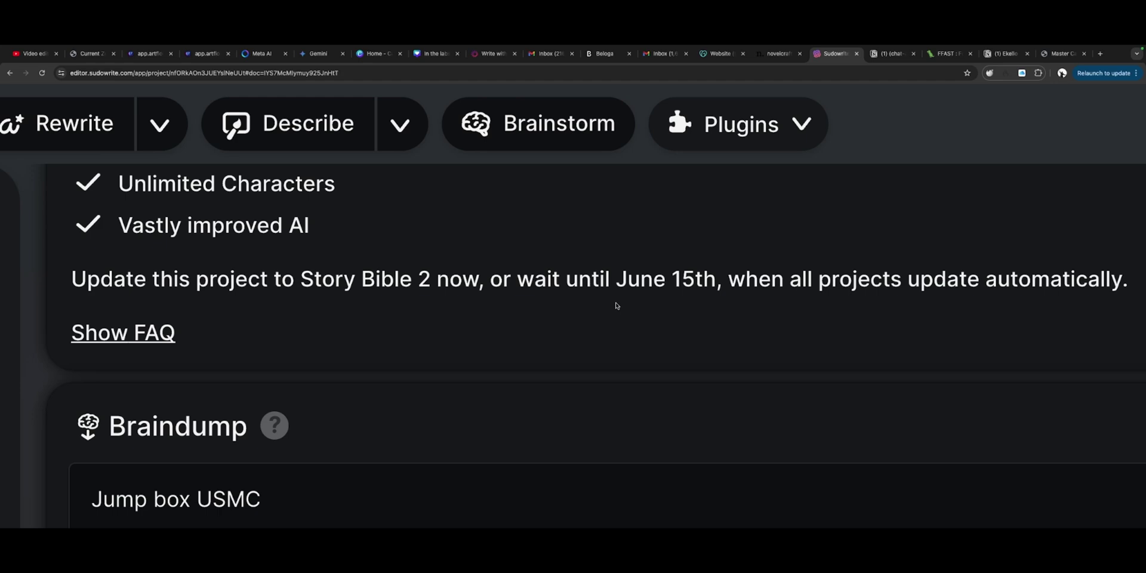
key("ctrl+0")
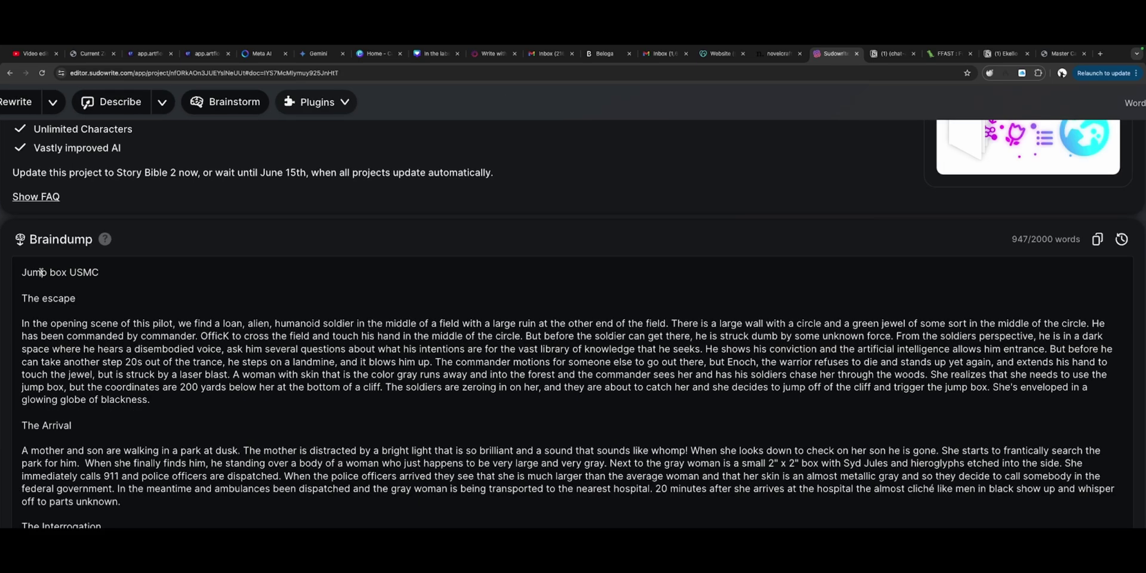
Expand the Story Bible 2 FAQ and scroll through its answers.
left_click(46, 197)
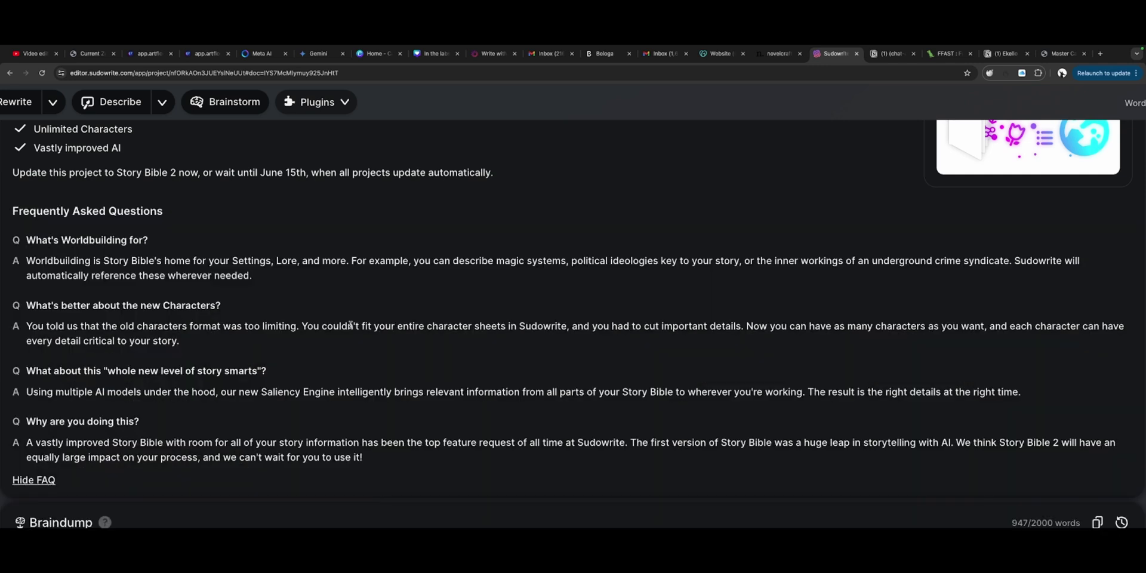
scroll(350, 324, "down", 1)
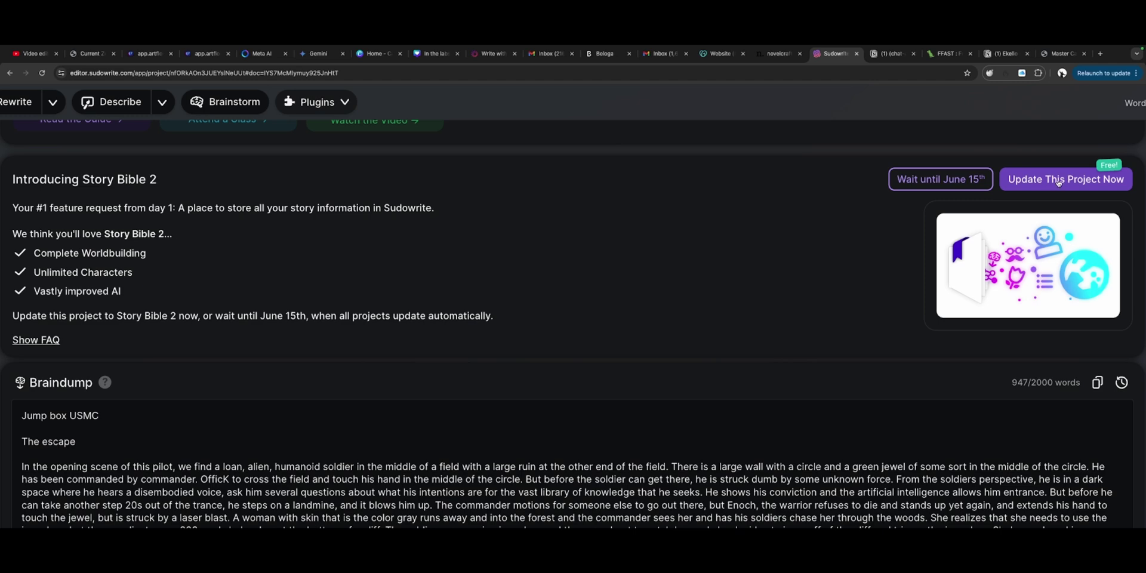
left_click(1059, 182)
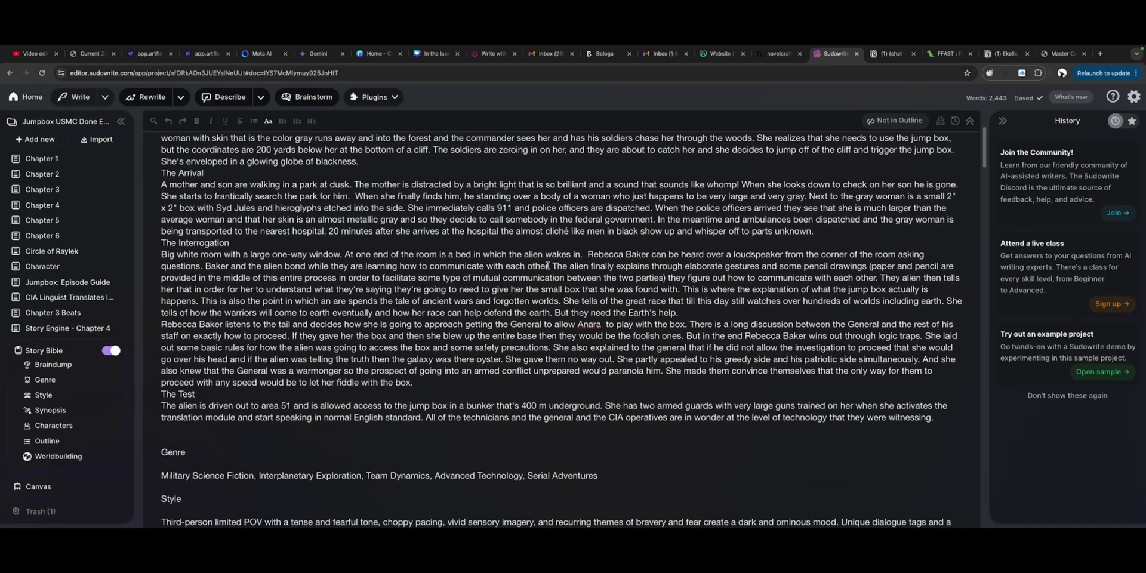
scroll(547, 265, "down", 4)
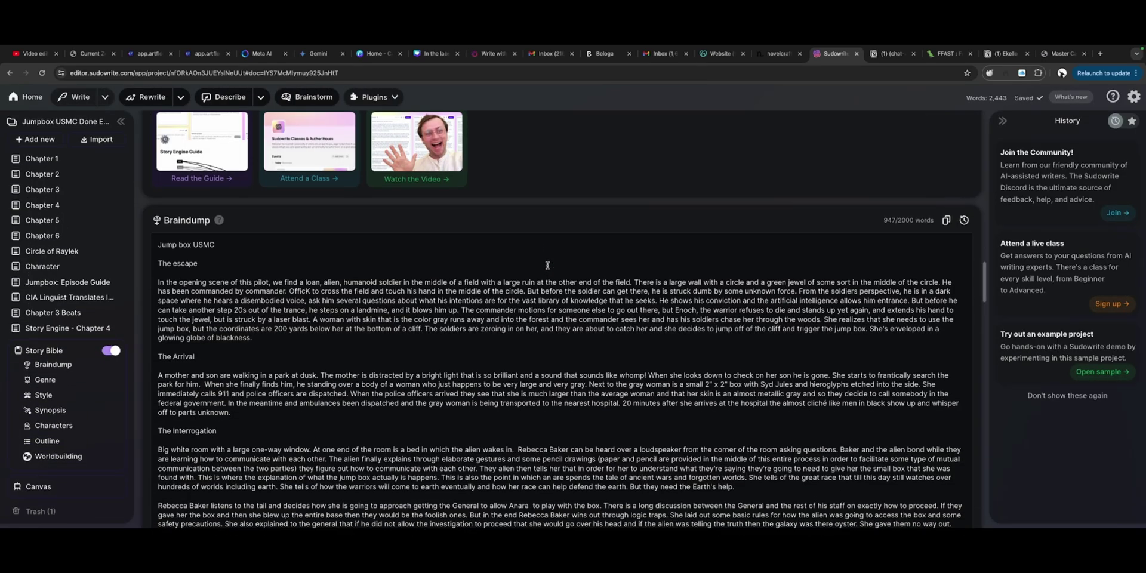
scroll(547, 265, "down", 3)
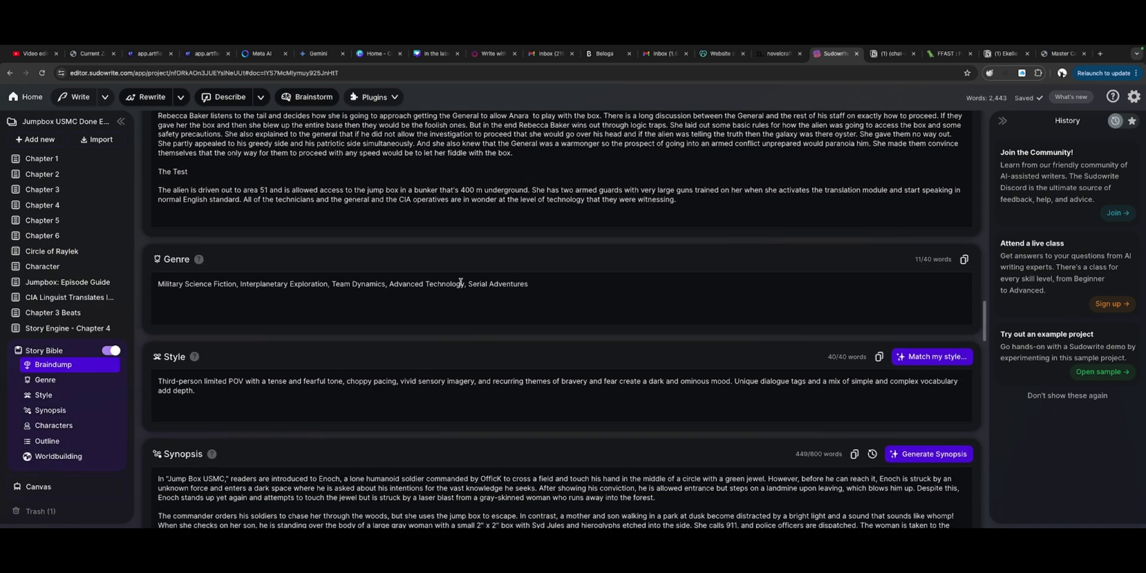
scroll(458, 281, "down", 1)
scroll(529, 299, "down", 1)
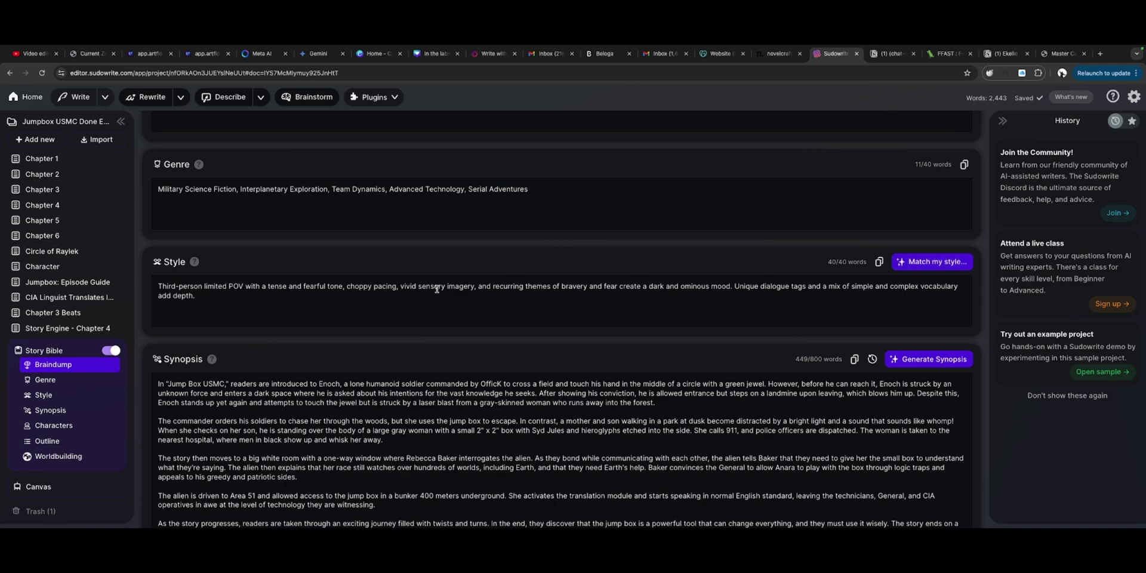
scroll(424, 302, "down", 1)
scroll(424, 303, "down", 1)
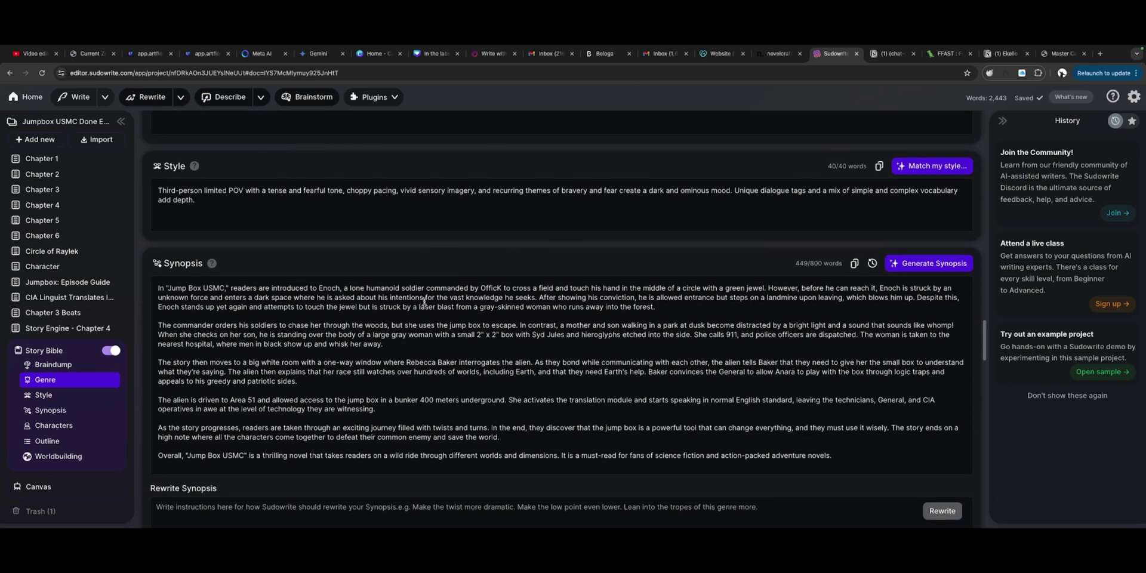
scroll(910, 288, "down", 1)
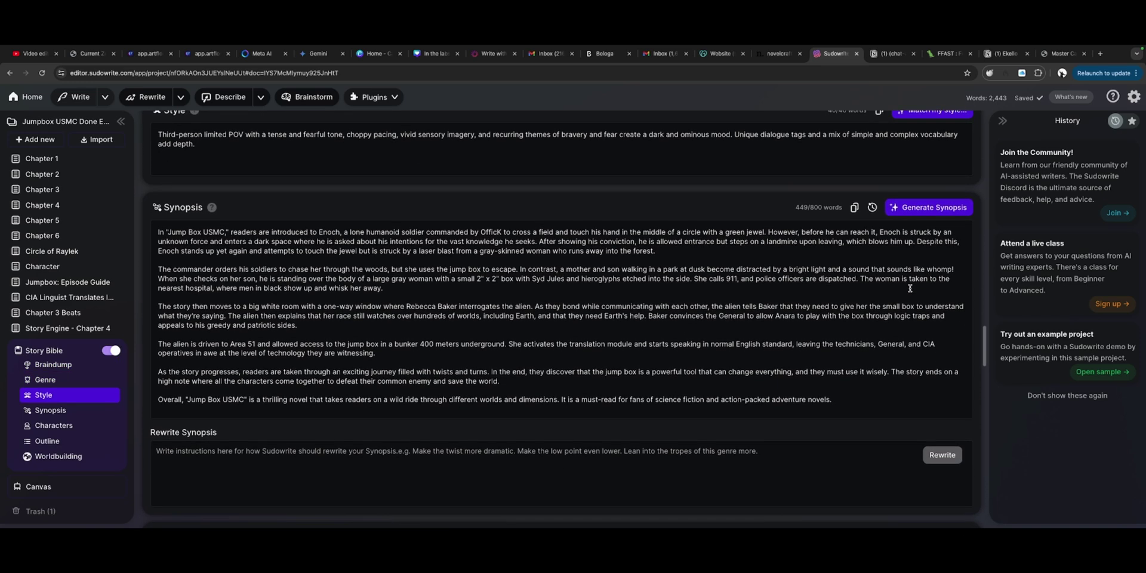
scroll(609, 338, "down", 3)
scroll(609, 339, "down", 1)
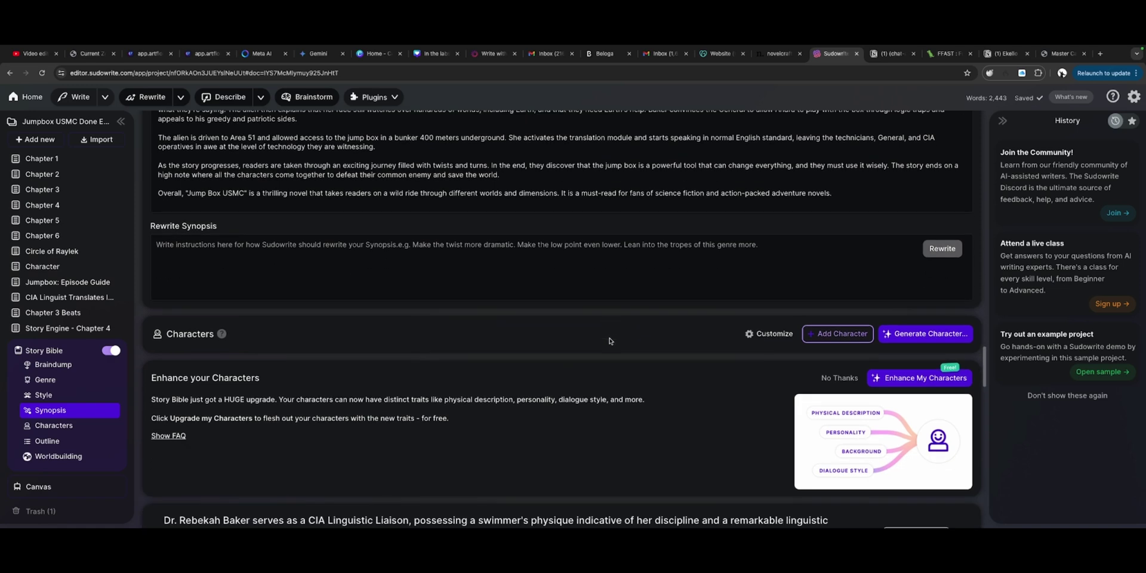
scroll(610, 339, "down", 1)
scroll(609, 341, "down", 3)
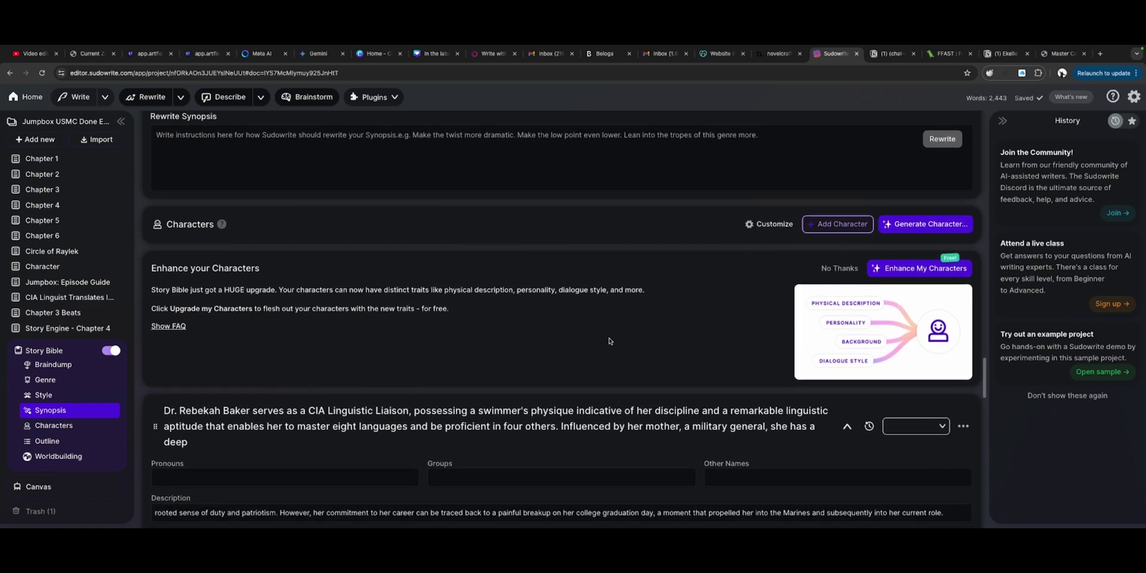
scroll(217, 364, "up", 4)
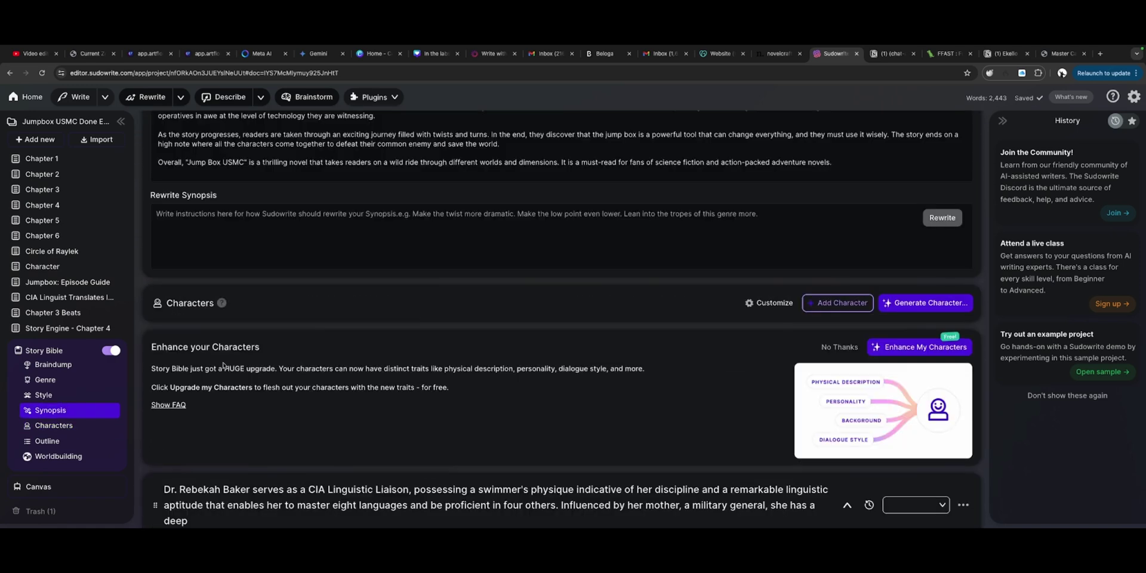
scroll(517, 323, "up", 3)
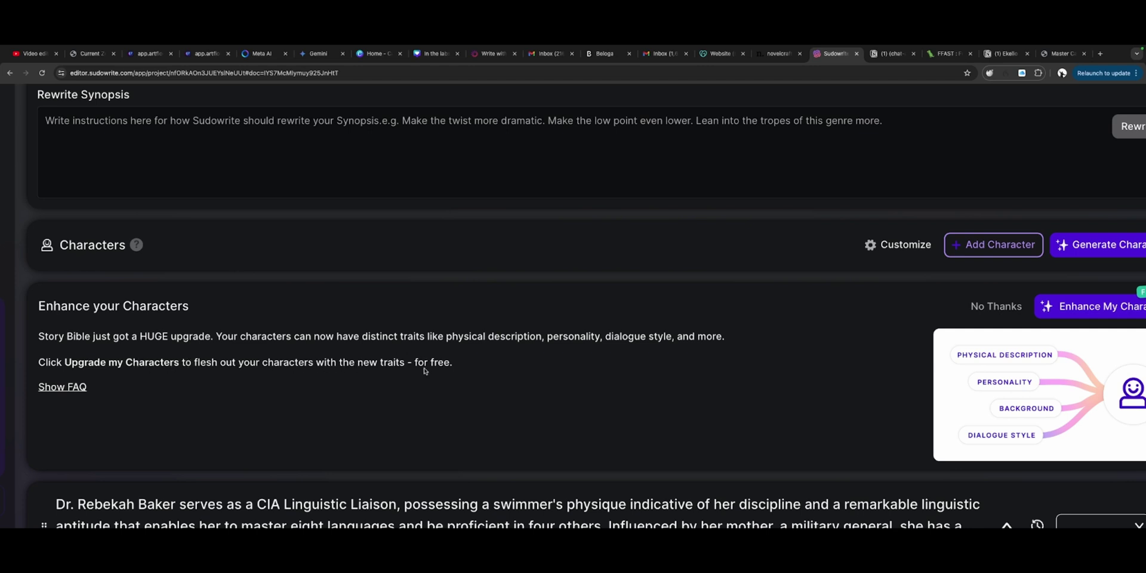
Run Enhance My Characters on the Characters section; it fails with 'Problem enhancing characters'.
scroll(881, 309, "right", 4)
left_click(881, 307)
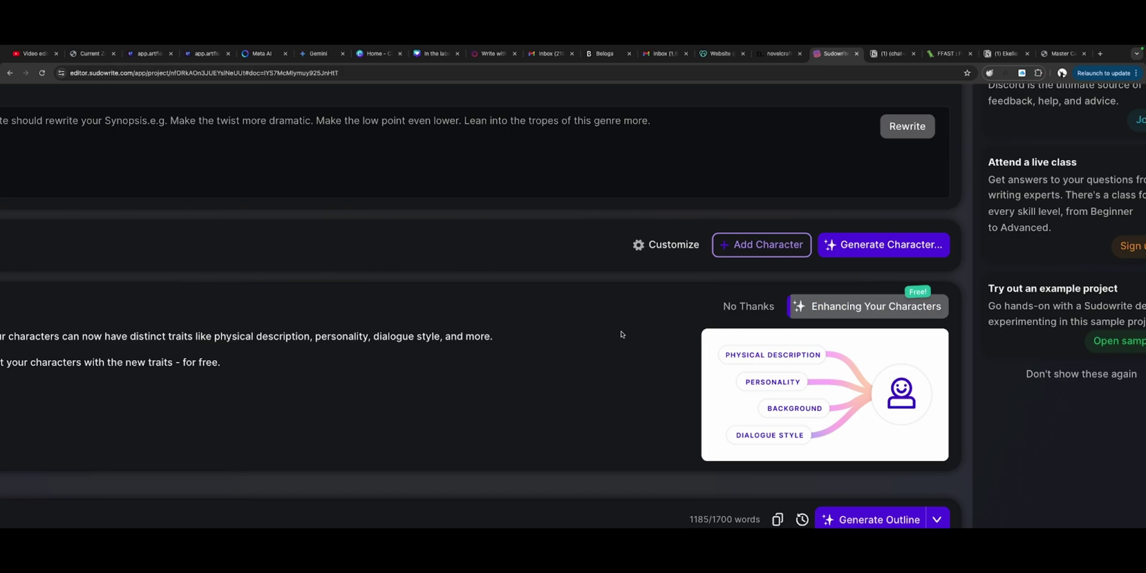
key("ctrl+minus")
key("ctrl+minus")
scroll(621, 334, "up", 6)
scroll(621, 334, "down", 5)
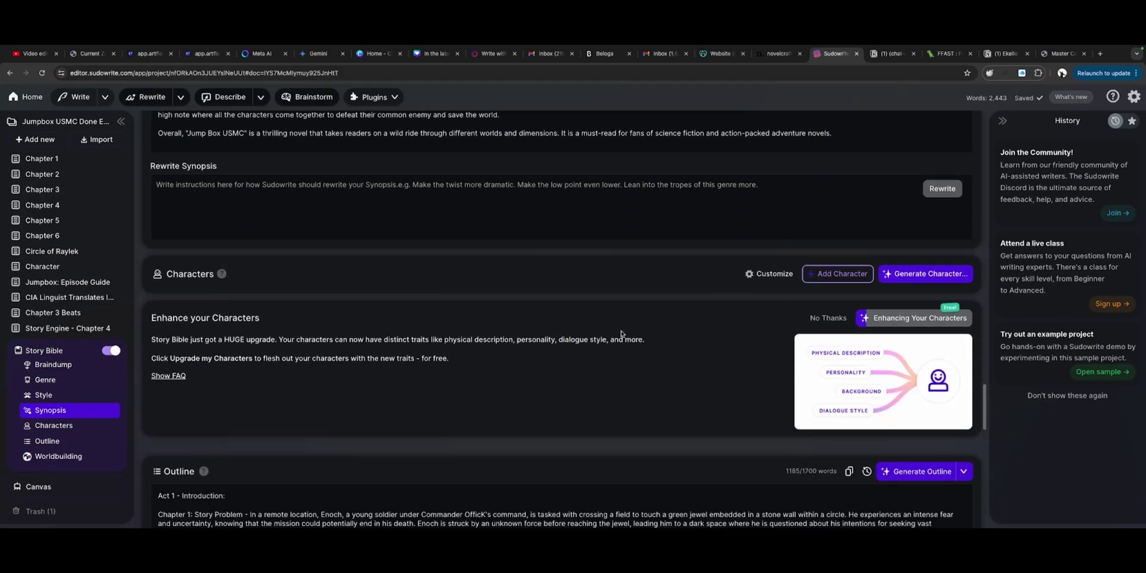
scroll(621, 335, "down", 10)
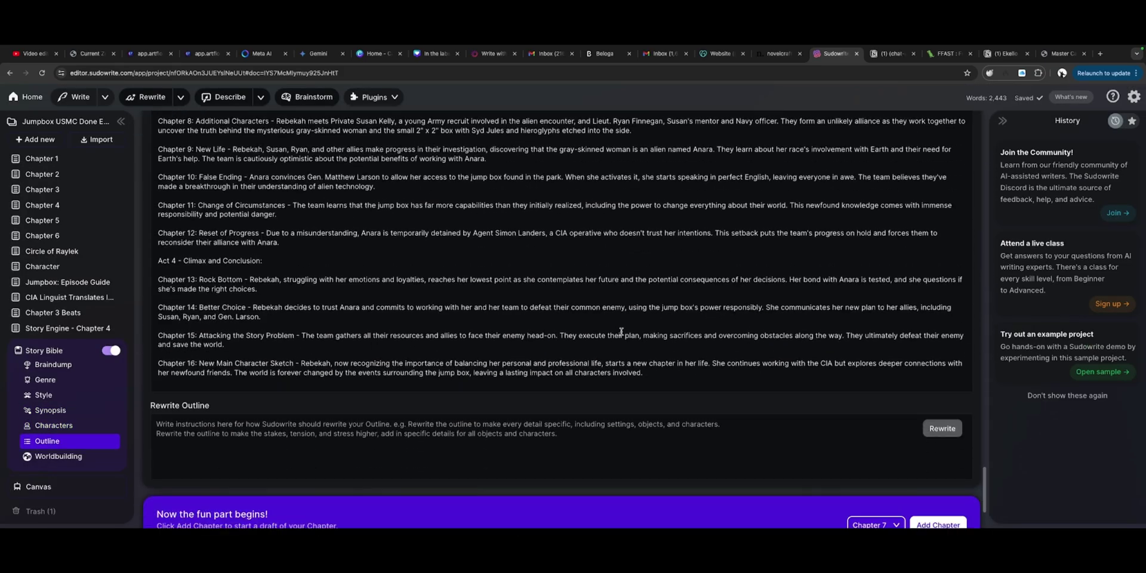
scroll(621, 334, "up", 12)
scroll(621, 334, "up", 2)
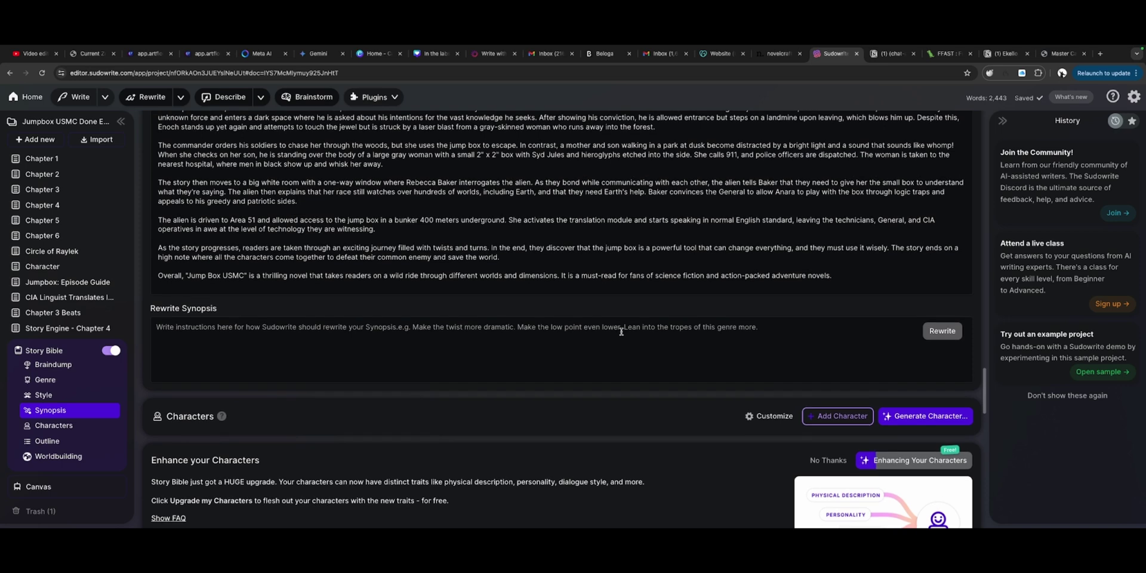
scroll(621, 331, "down", 3)
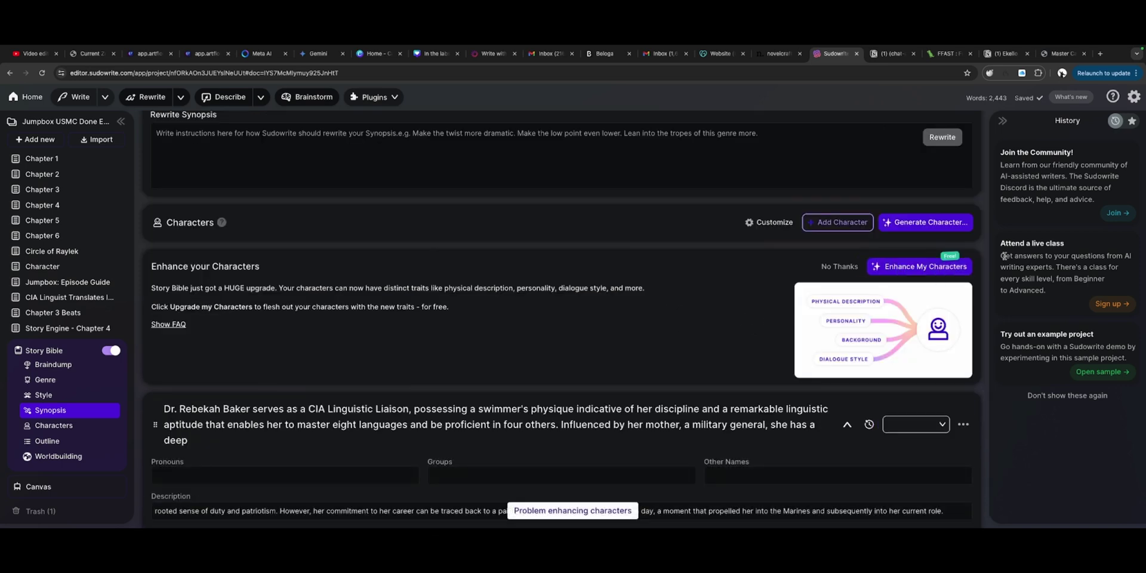
Choose Protagonist as Dr. Rebekah Baker's role in her character card's role dropdown.
scroll(775, 297, "down", 5)
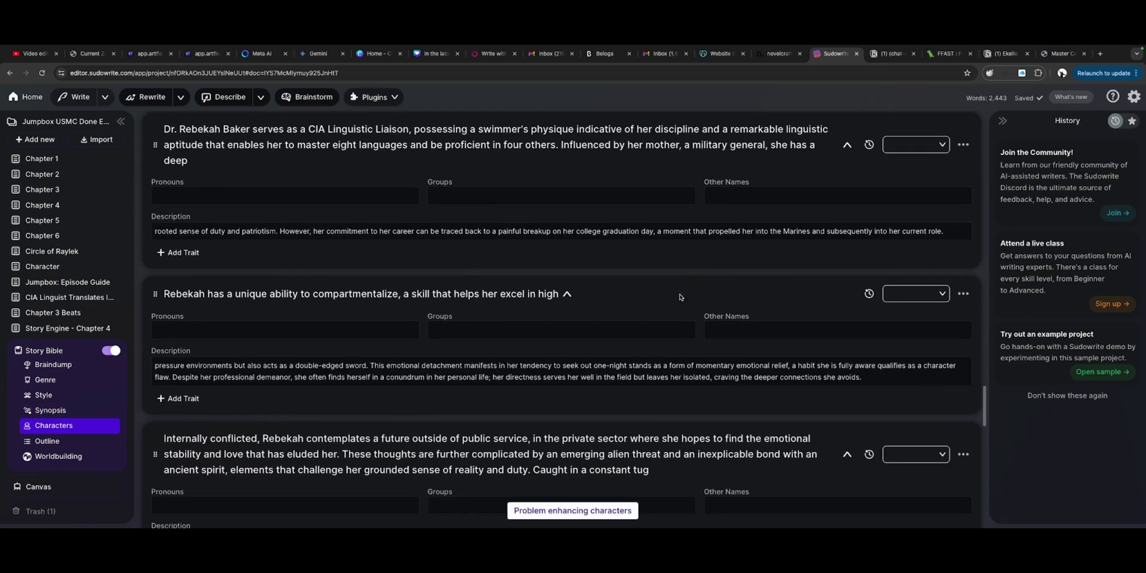
scroll(679, 297, "up", 2)
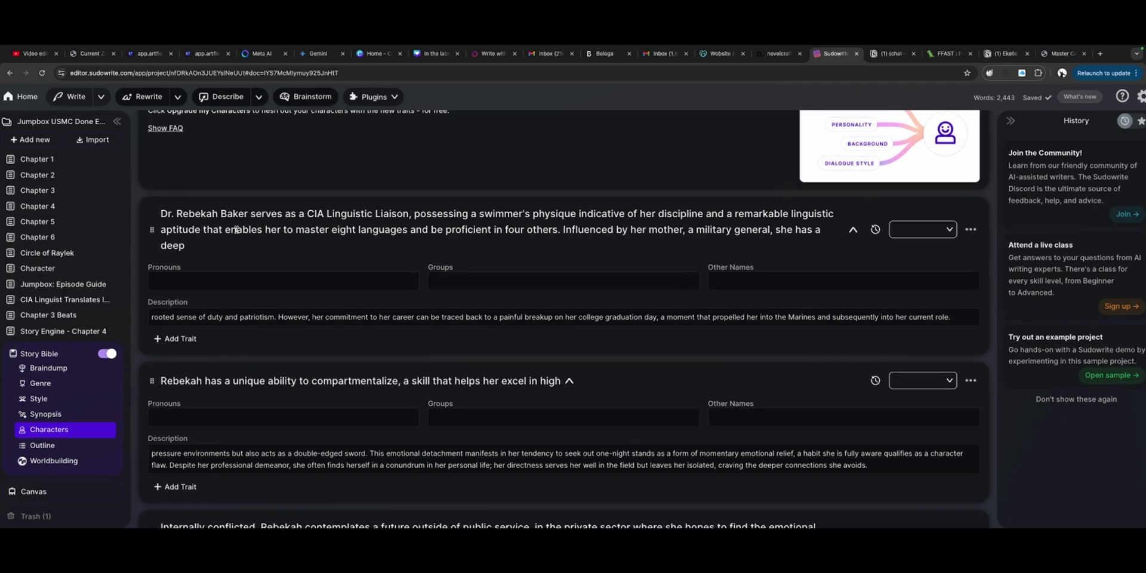
scroll(236, 229, "up", 5)
scroll(143, 284, "down", 1)
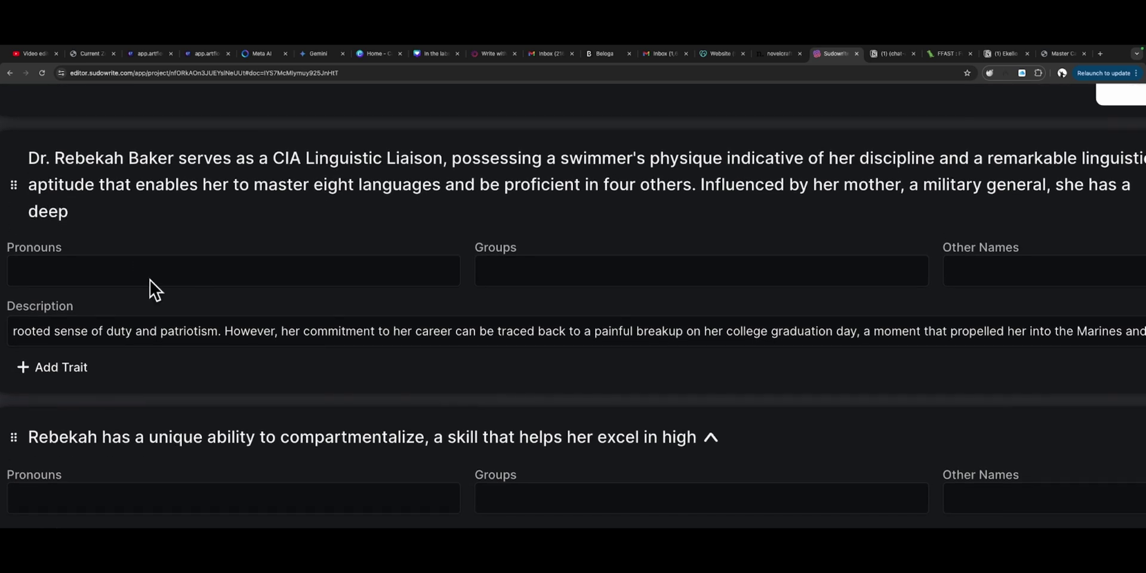
scroll(149, 279, "right", 8)
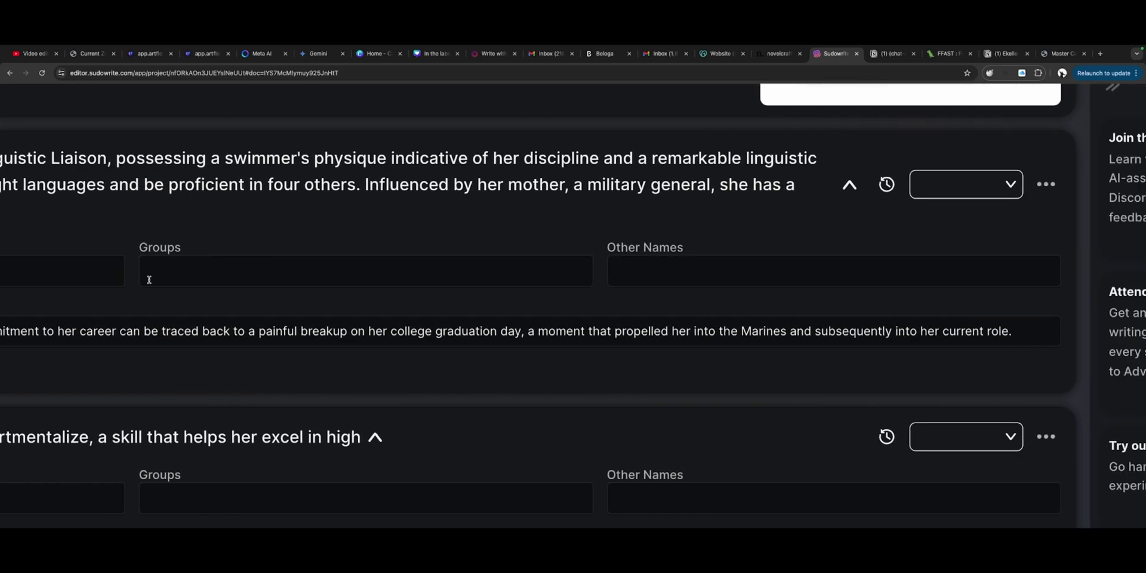
scroll(149, 279, "left", 2)
left_click(898, 186)
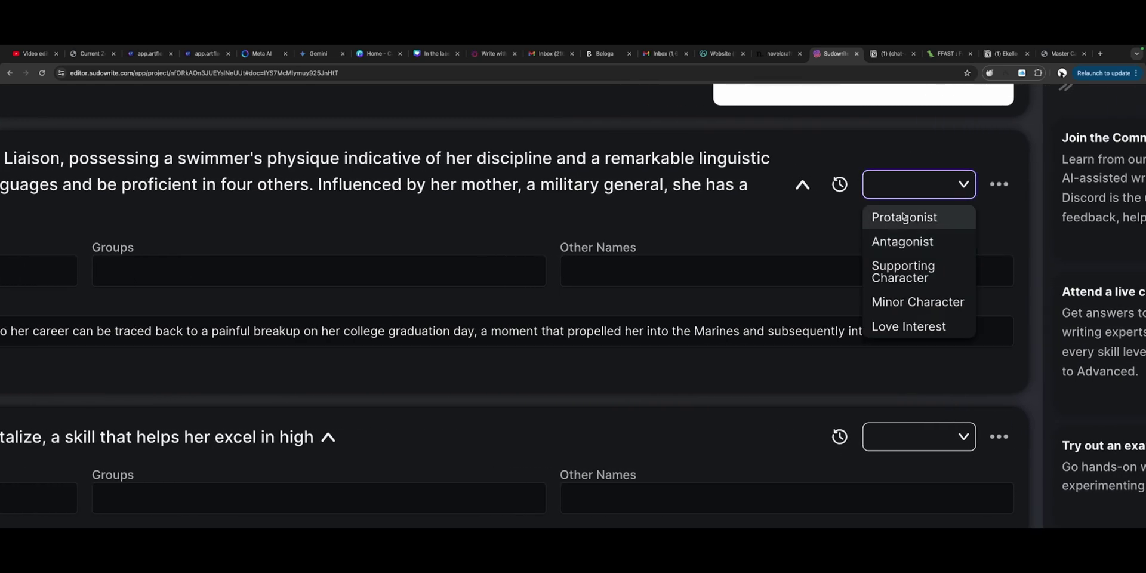
left_click(904, 218)
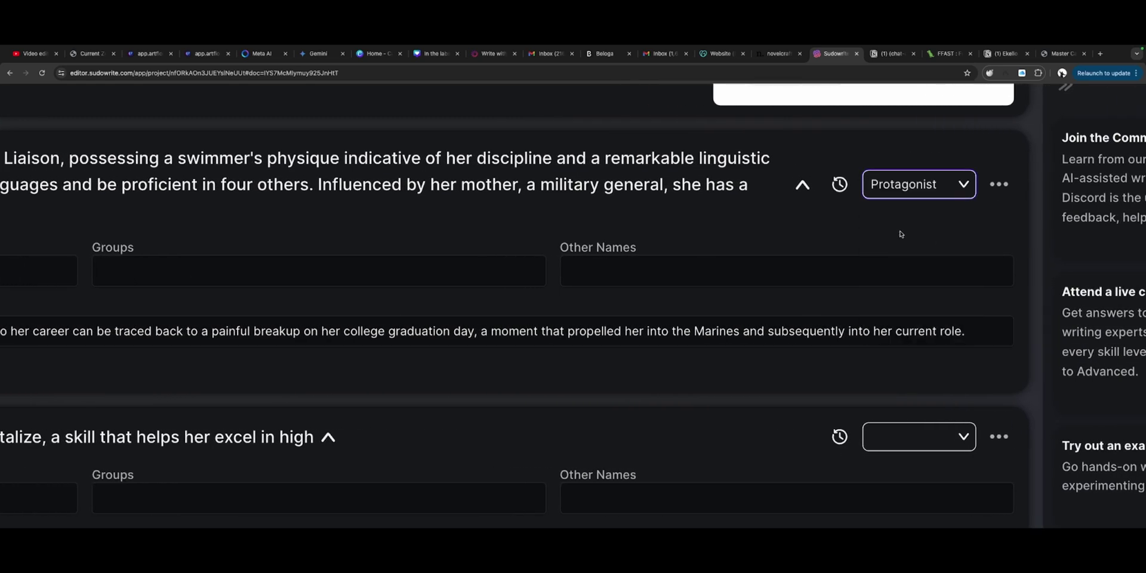
left_click(964, 185)
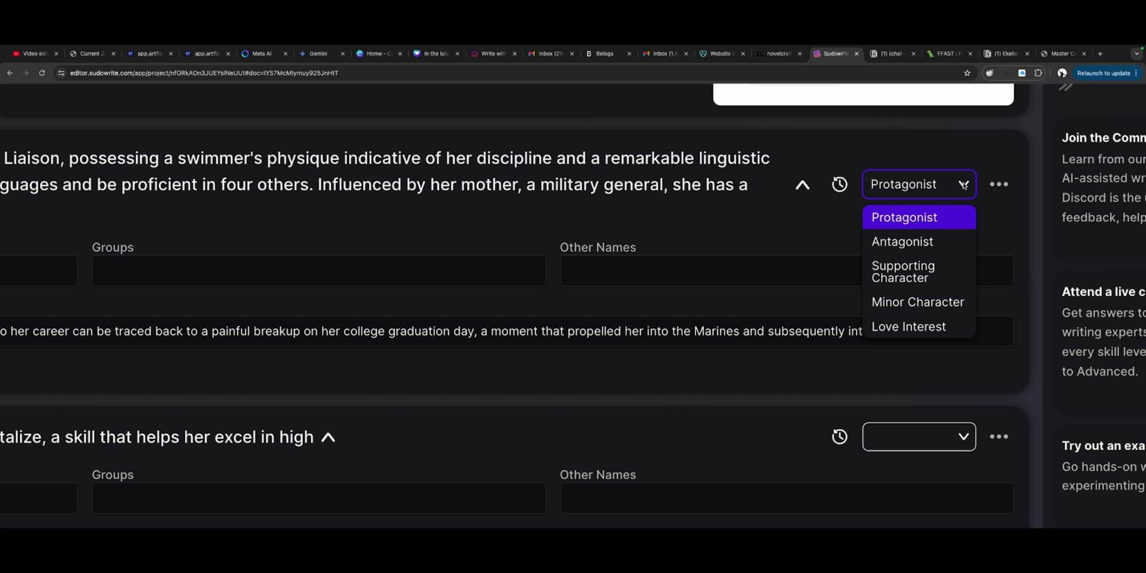
left_click(964, 185)
left_click(999, 184)
left_click(994, 155)
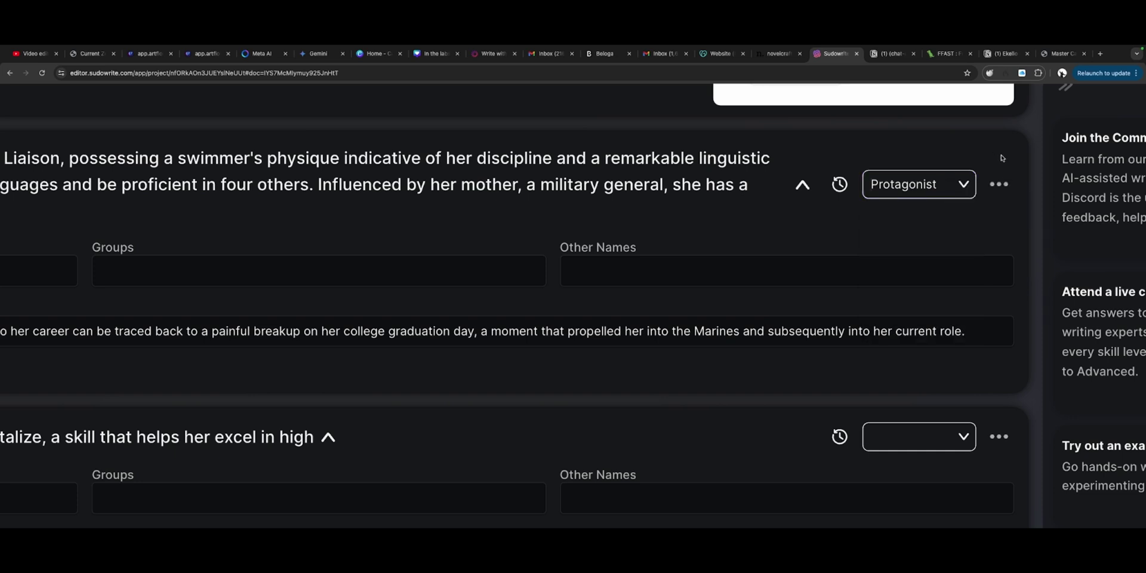
Add a new custom trait field to Rebekah's character entry.
left_click(802, 185)
left_click(802, 185)
scroll(702, 236, "left", 10)
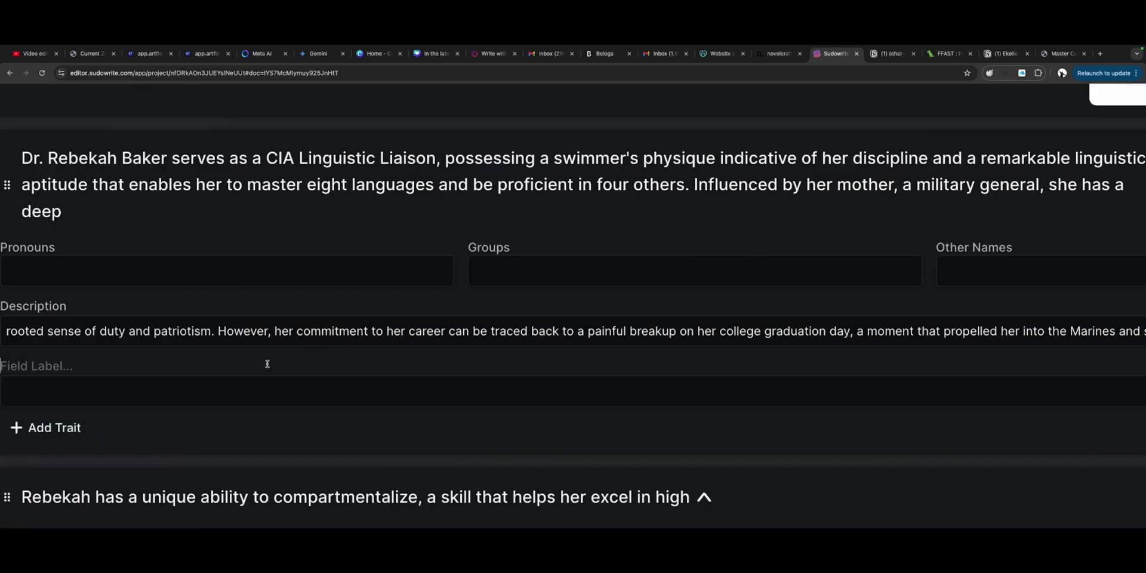
left_click(275, 368)
scroll(288, 351, "down", 2)
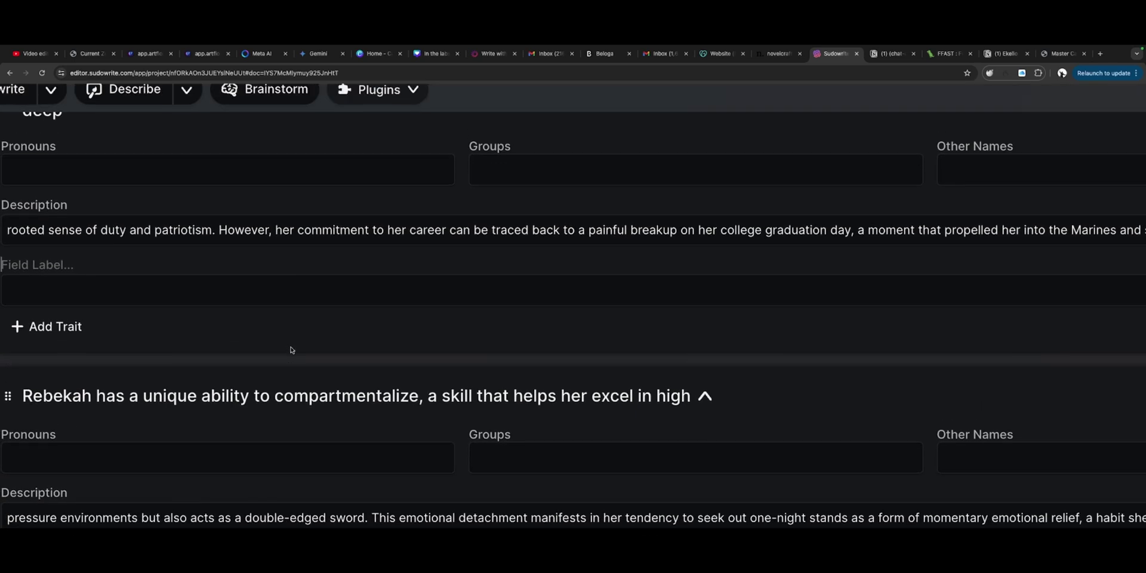
left_click(221, 292)
scroll(182, 301, "left", 2)
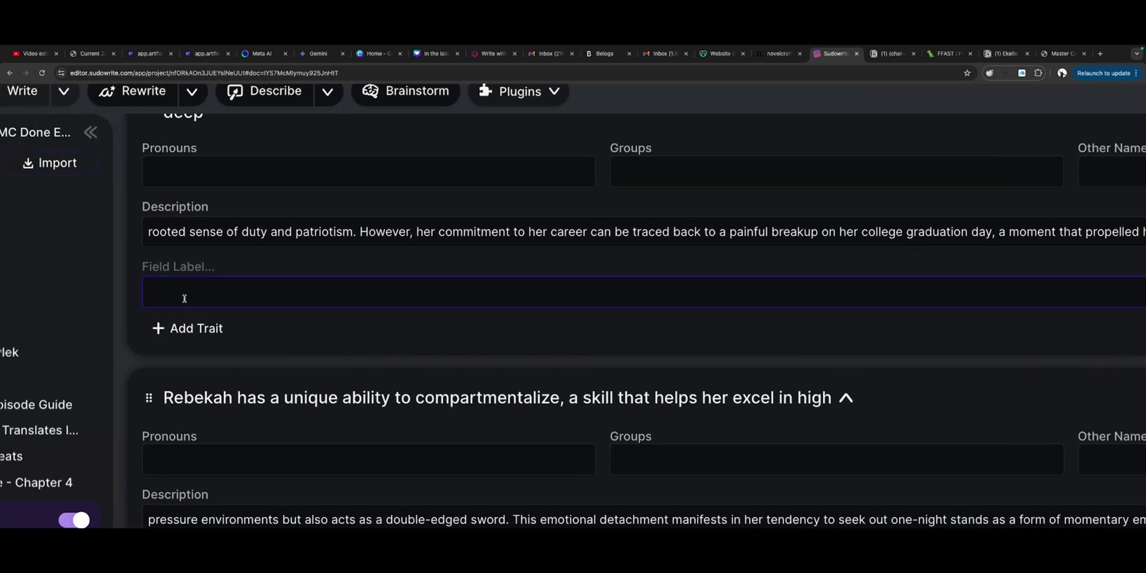
type("Perso")
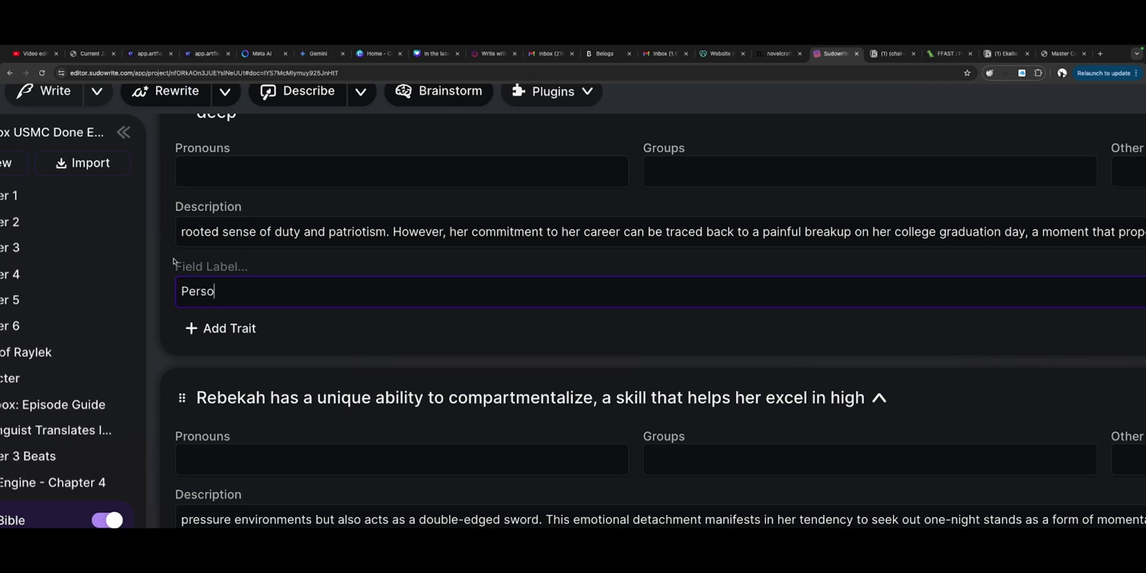
Remove the stray 'Perso' text, label the trait Flaws, and enter 'afraid of'.
left_click(241, 269)
left_click_drag(256, 296, 153, 298)
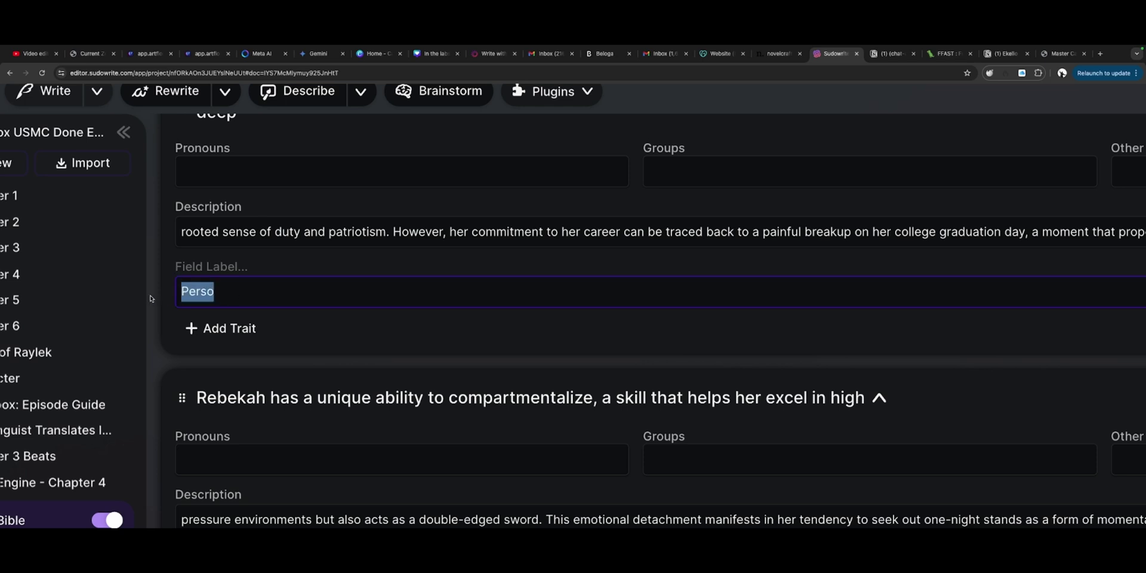
key("BackSpace")
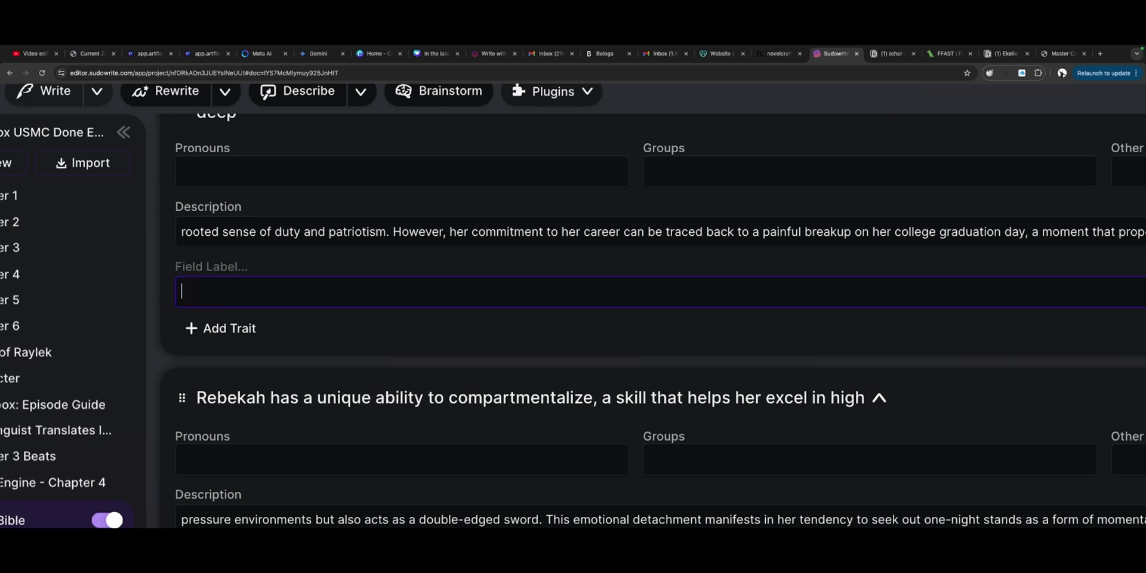
left_click(209, 267)
left_click(273, 290)
type("afraid of")
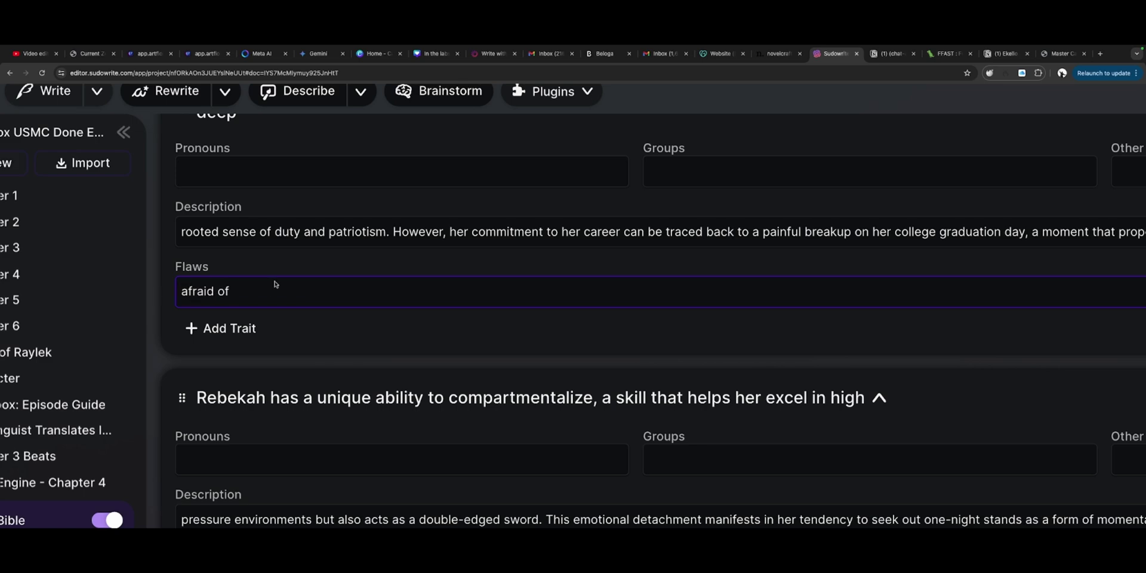
Complete the Flaws entry so it reads 'afraid of heights'.
type("heights")
scroll(414, 325, "right", 6)
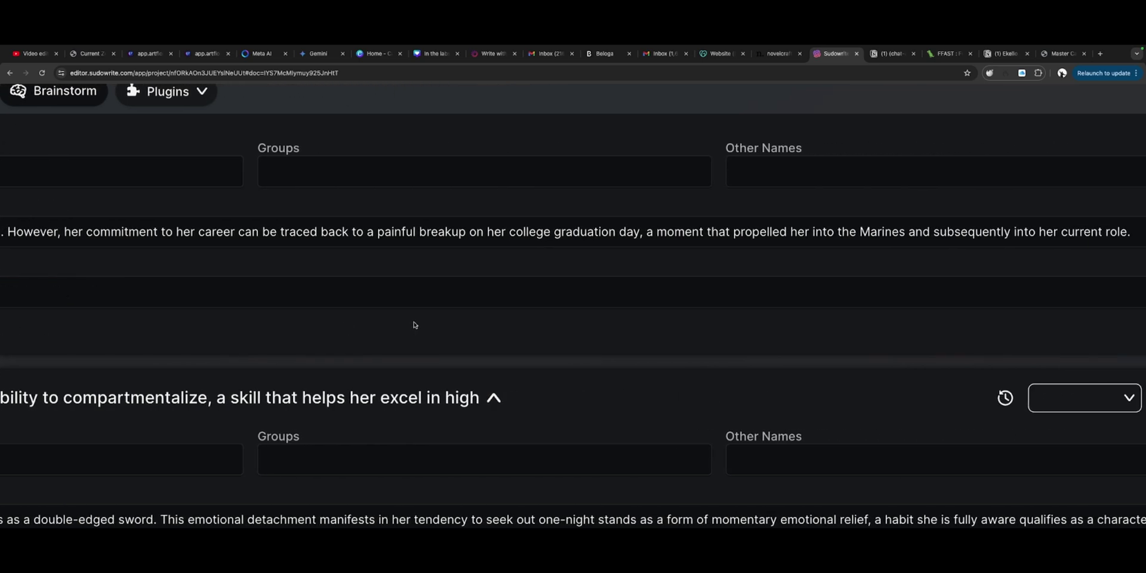
scroll(415, 325, "right", 3)
scroll(414, 326, "left", 5)
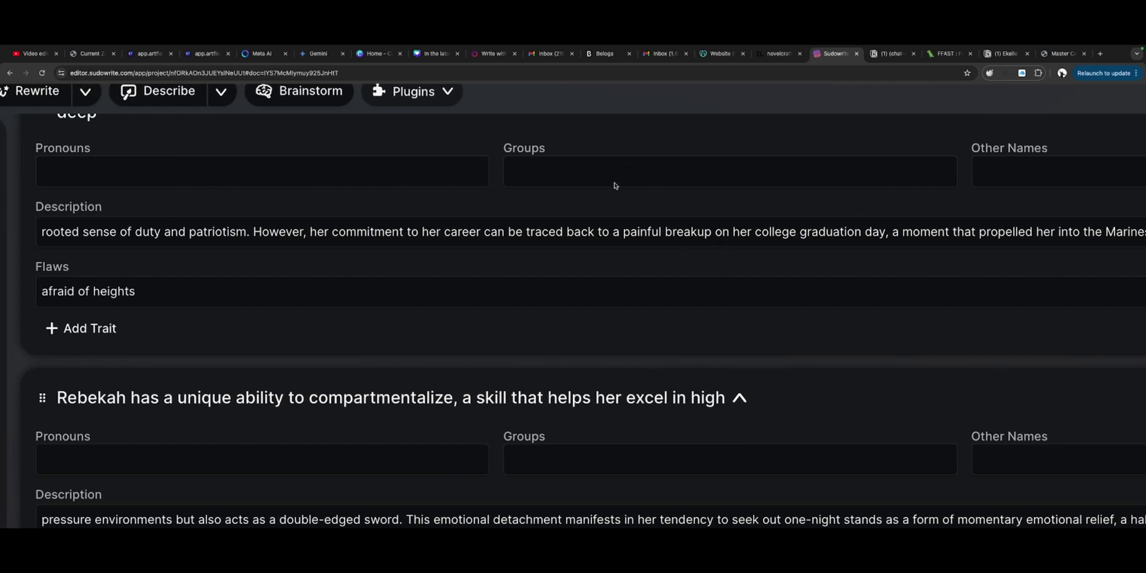
Scroll past Characters and Outline to the Worldbuilding section's blank element types.
scroll(586, 223, "up", 2)
scroll(585, 223, "up", 2)
scroll(585, 224, "down", 8)
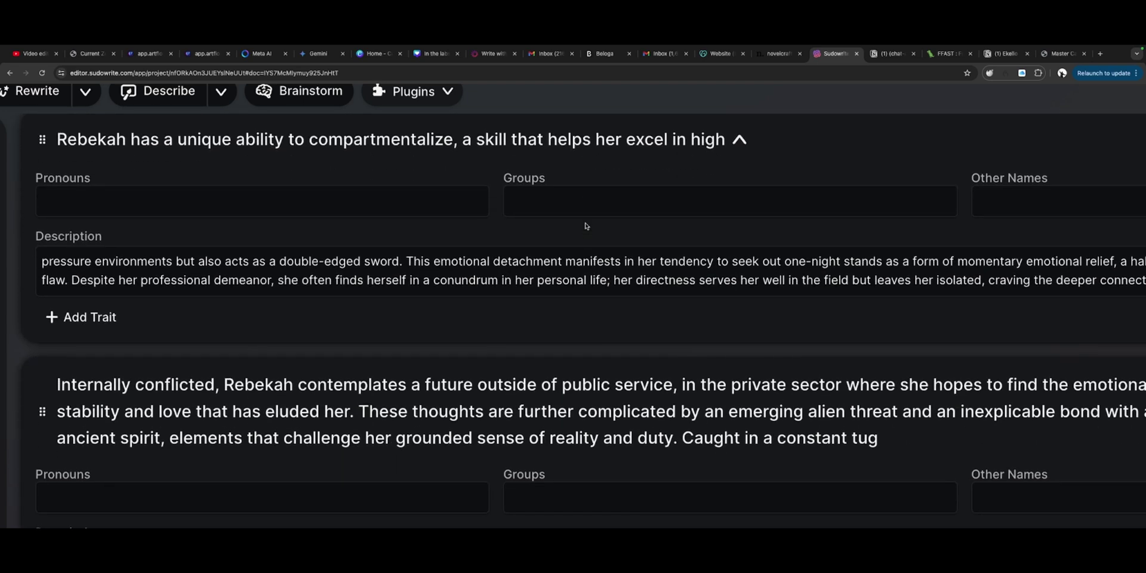
scroll(585, 225, "up", 1)
scroll(585, 224, "down", 4)
scroll(585, 225, "down", 4)
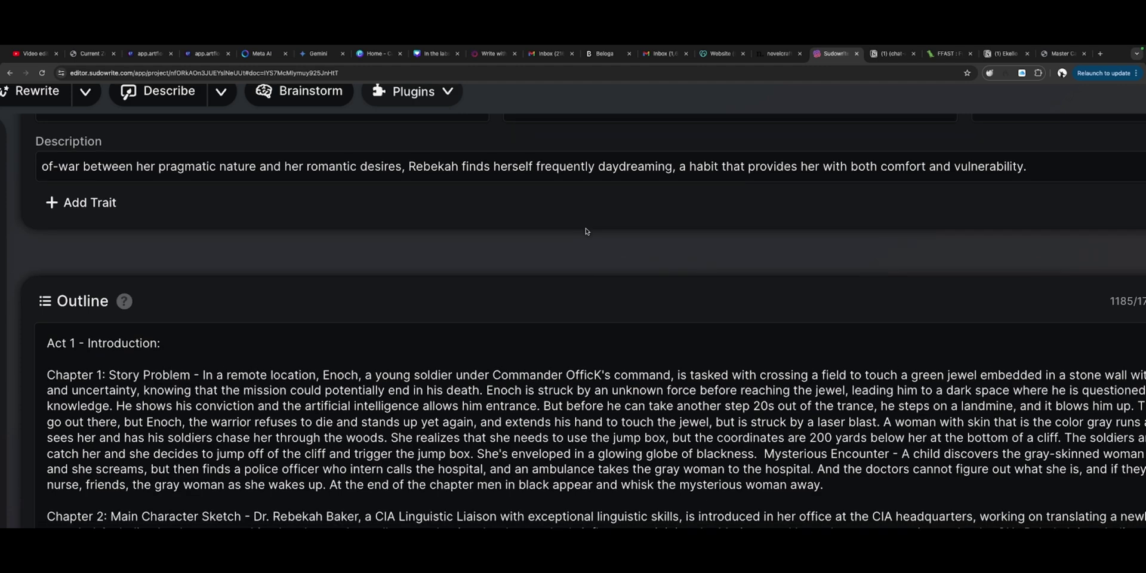
scroll(585, 231, "down", 1)
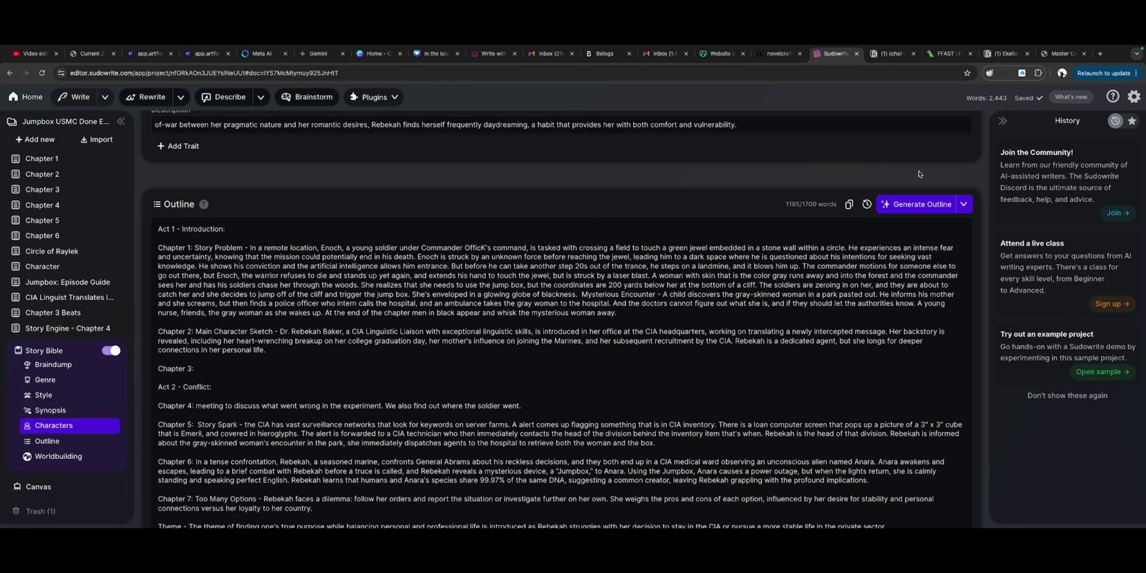
scroll(919, 174, "down", 10)
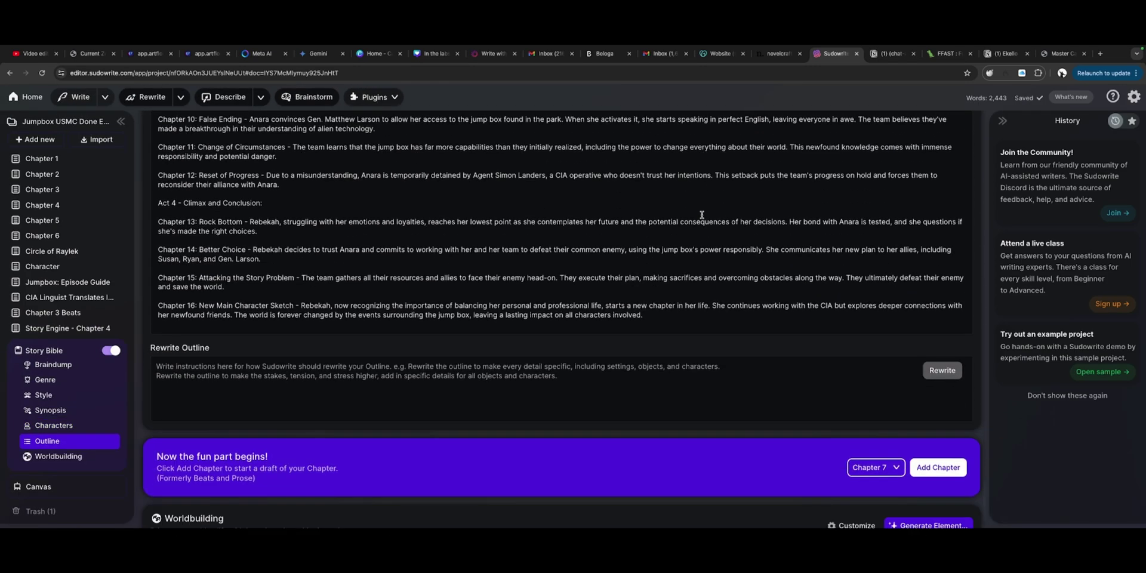
scroll(702, 215, "down", 1)
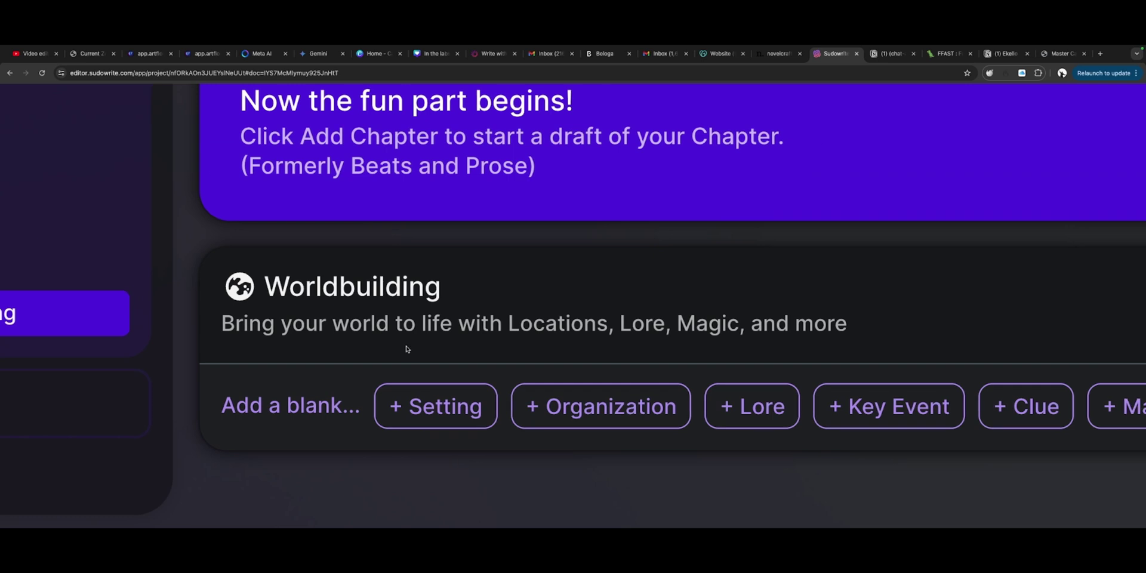
Scroll the Worldbuilding section to bring the blank Technology entry's fields into view.
scroll(405, 349, "right", 15)
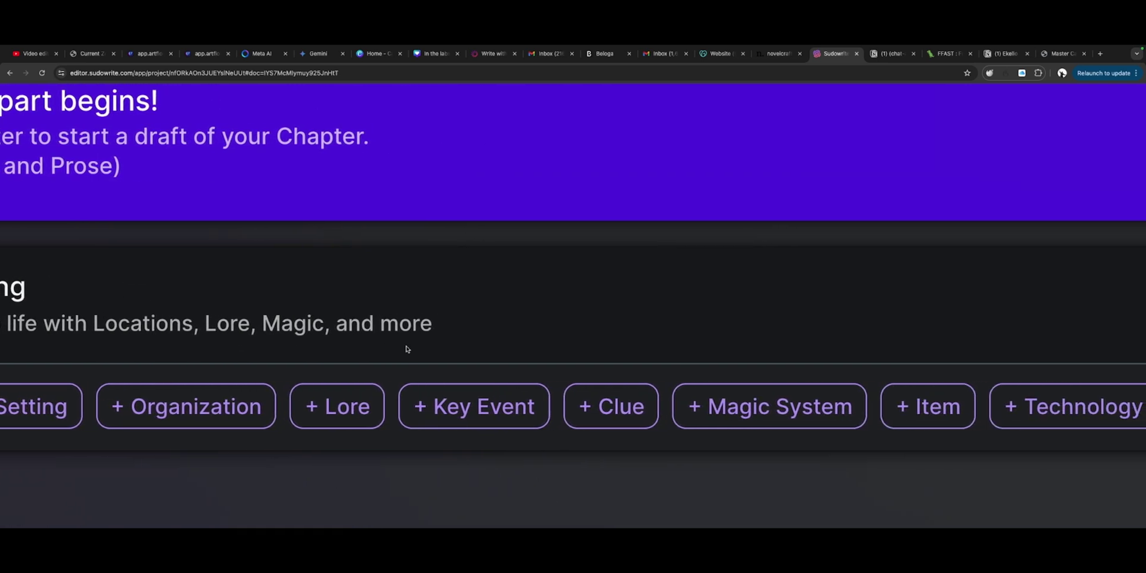
scroll(406, 348, "right", 15)
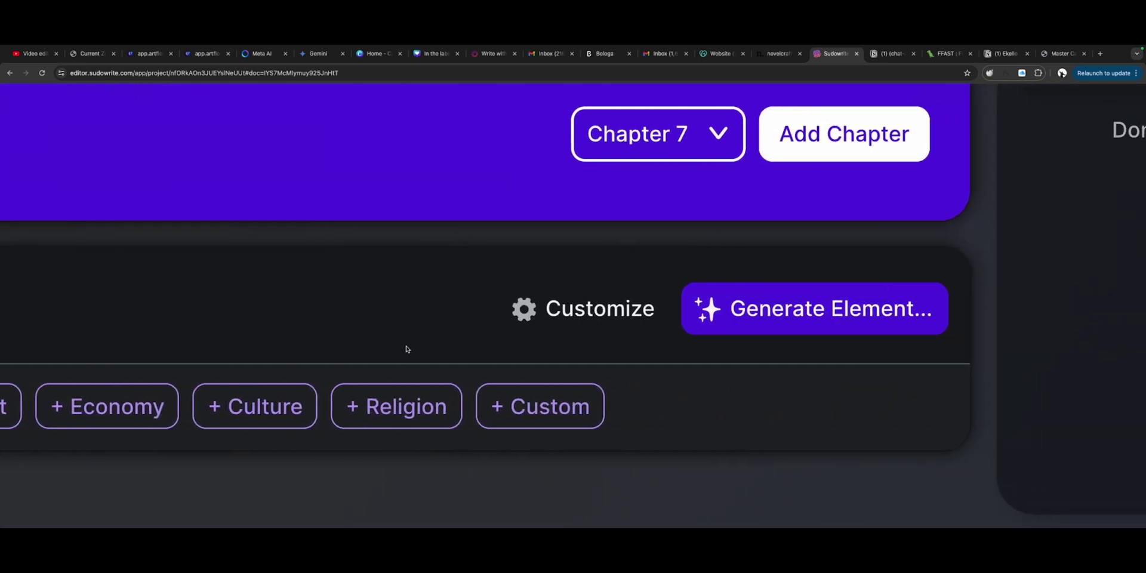
scroll(406, 348, "down", 5)
scroll(521, 456, "up", 5)
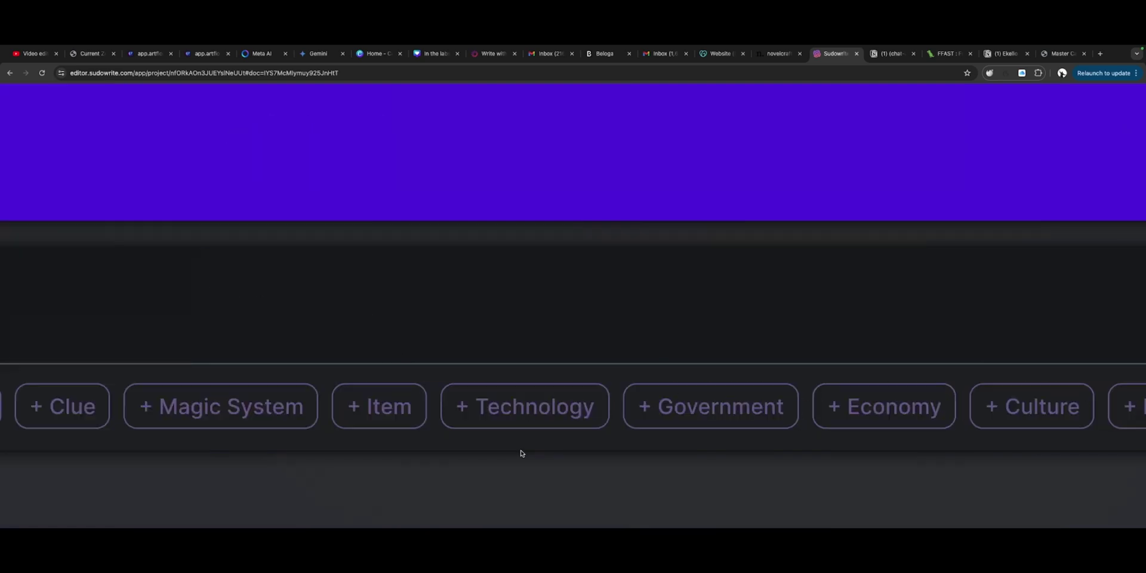
scroll(518, 442, "down", 5)
scroll(342, 439, "down", 3)
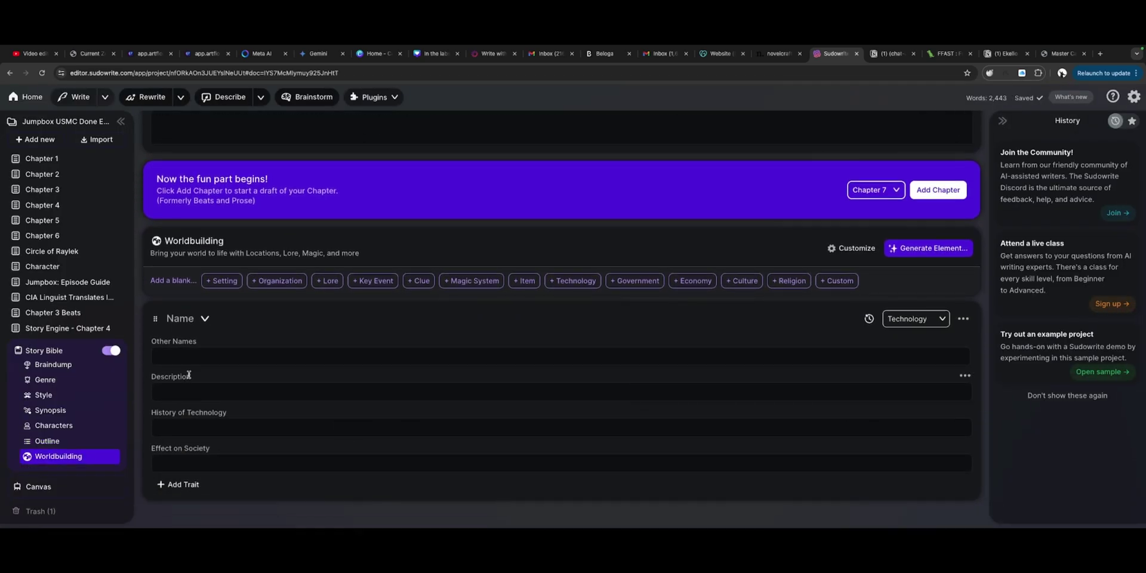
Set Technology Other Names to 'Jumpbox' and describe a 3" x 3" cube transporting people between planets.
left_click(199, 355)
type("Jumpb")
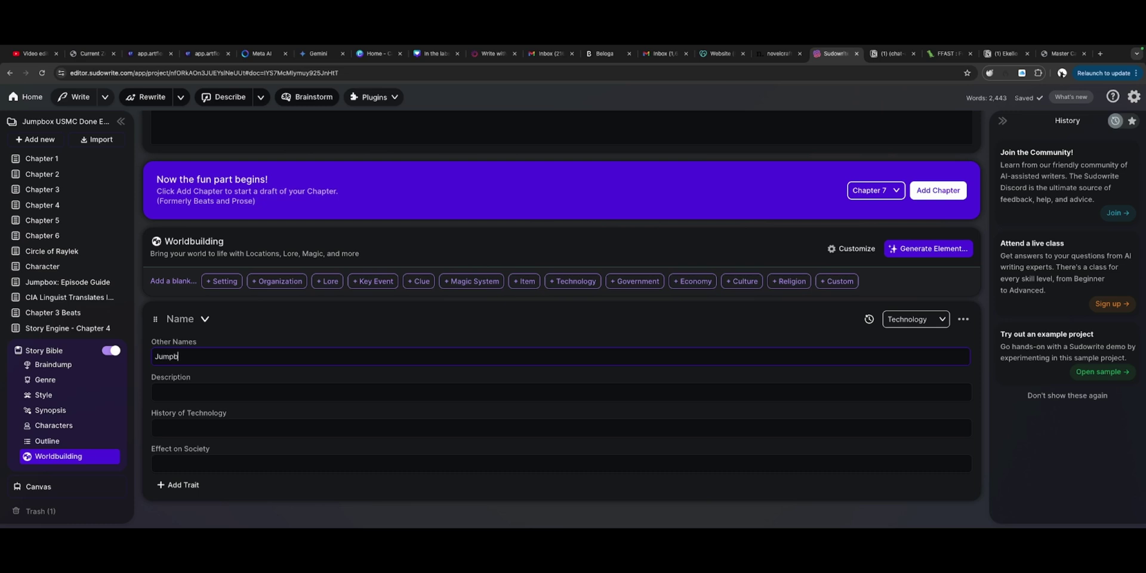
type("ox")
key("Tab")
type("A 3\" x 3\" cube that has the ability to")
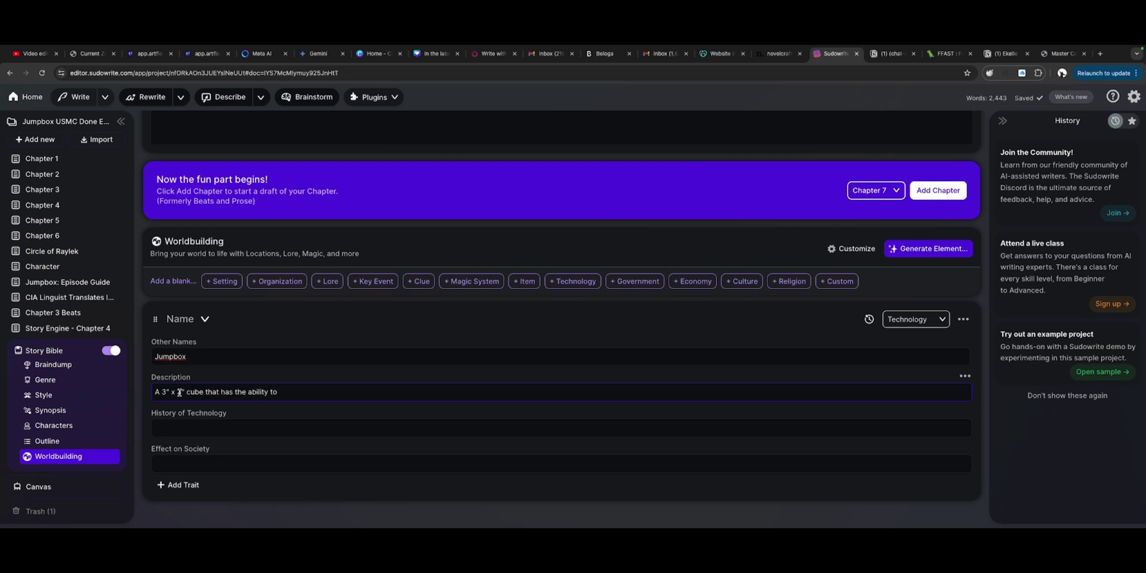
type(" transport")
type("a person from one specific place on a planet to another specific place on another planet in another Solar system")
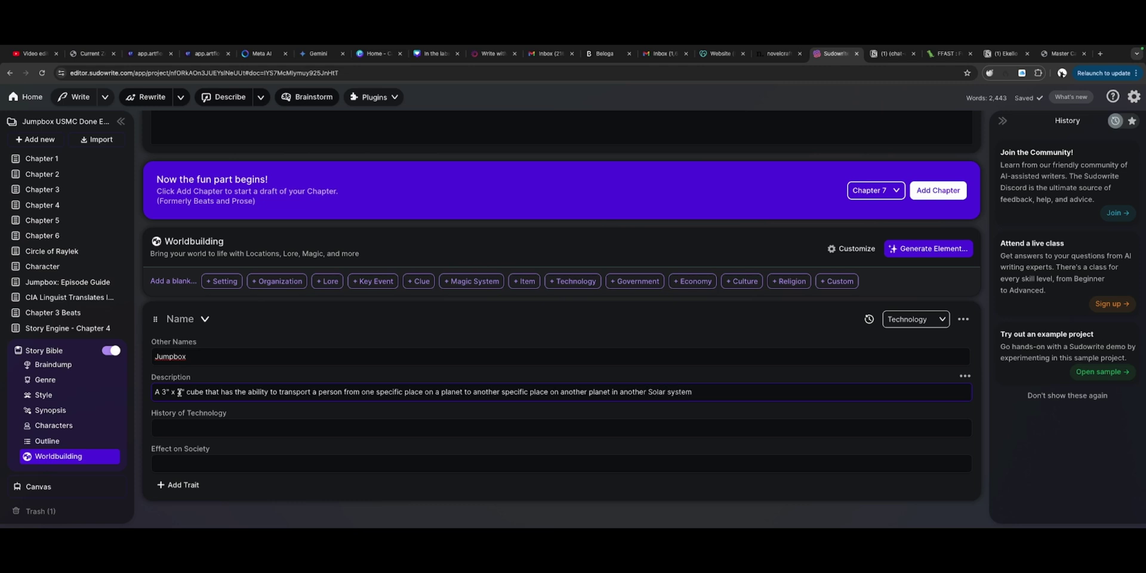
type(". It is the pivotal McGuffin of the entire Lore.")
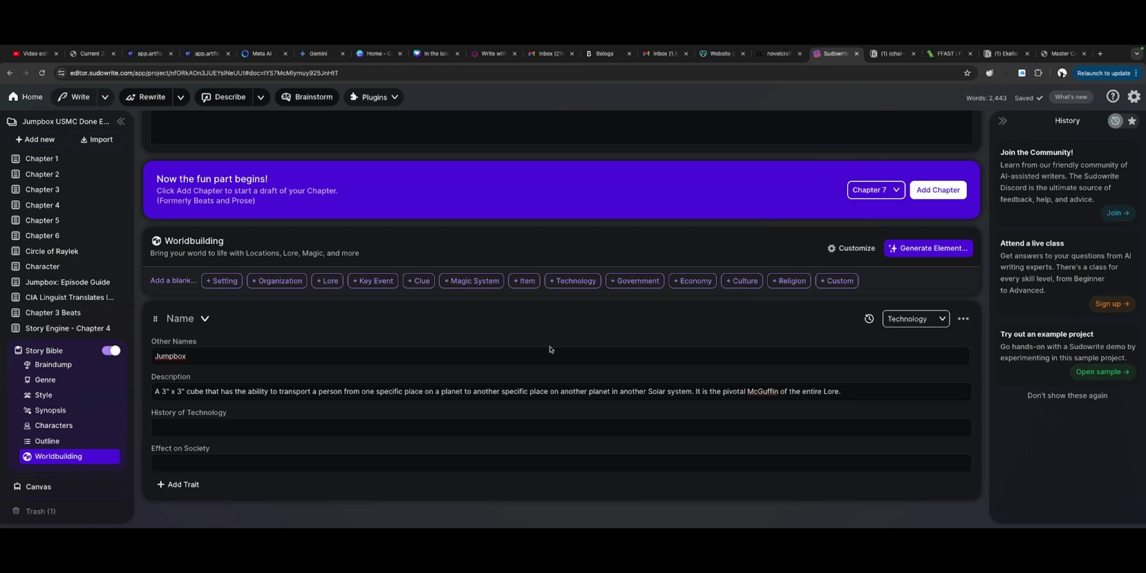
scroll(557, 359, "up", 4)
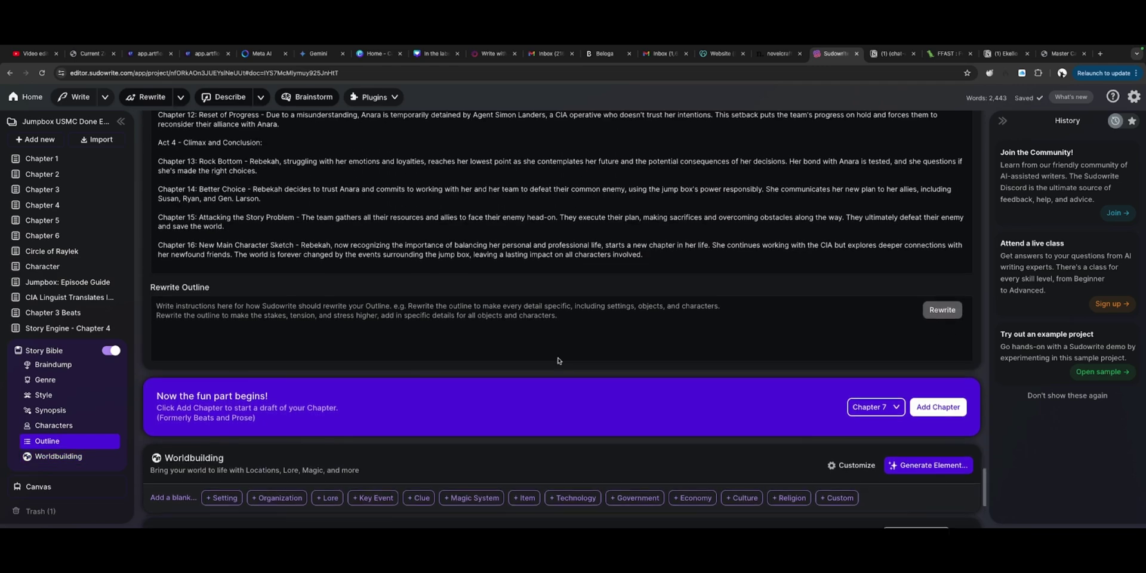
scroll(557, 359, "down", 4)
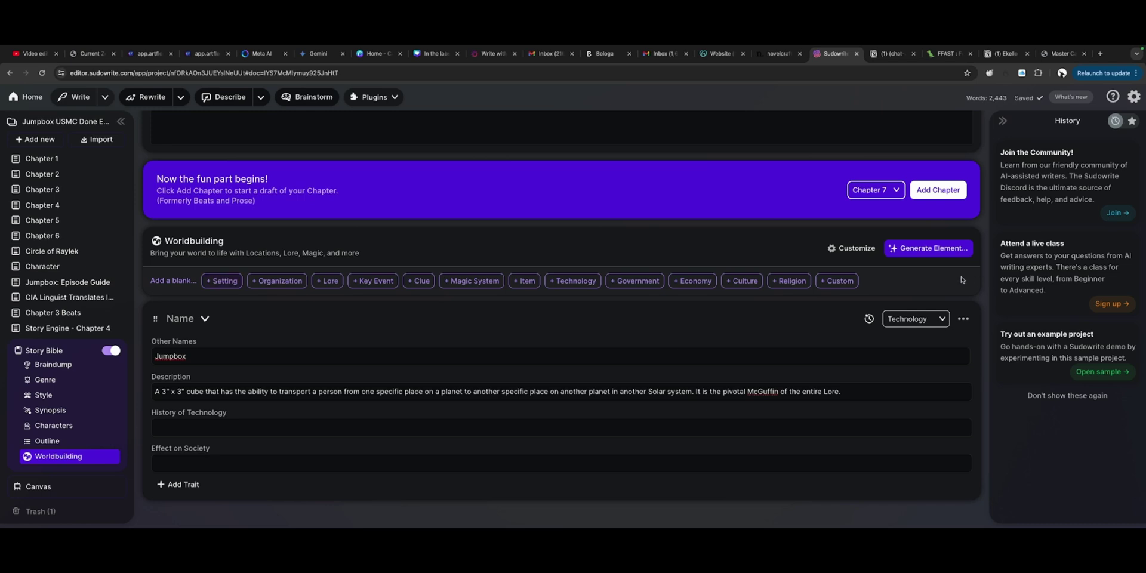
Generate an Item worldbuilding element with the instruction 'green', producing Jump Box USMC.
left_click(932, 252)
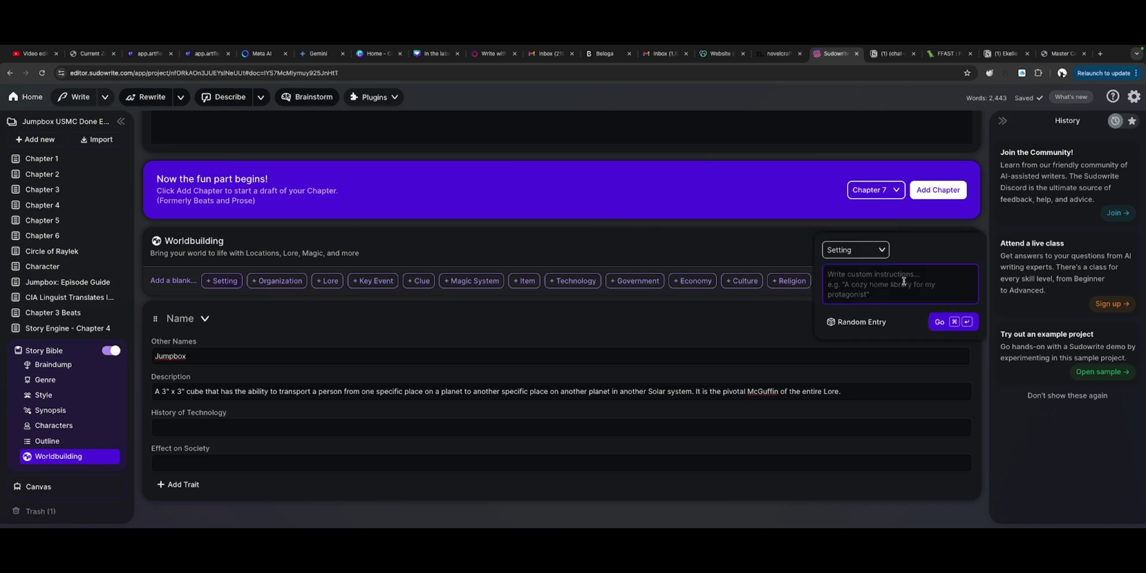
scroll(878, 295, "up", 1)
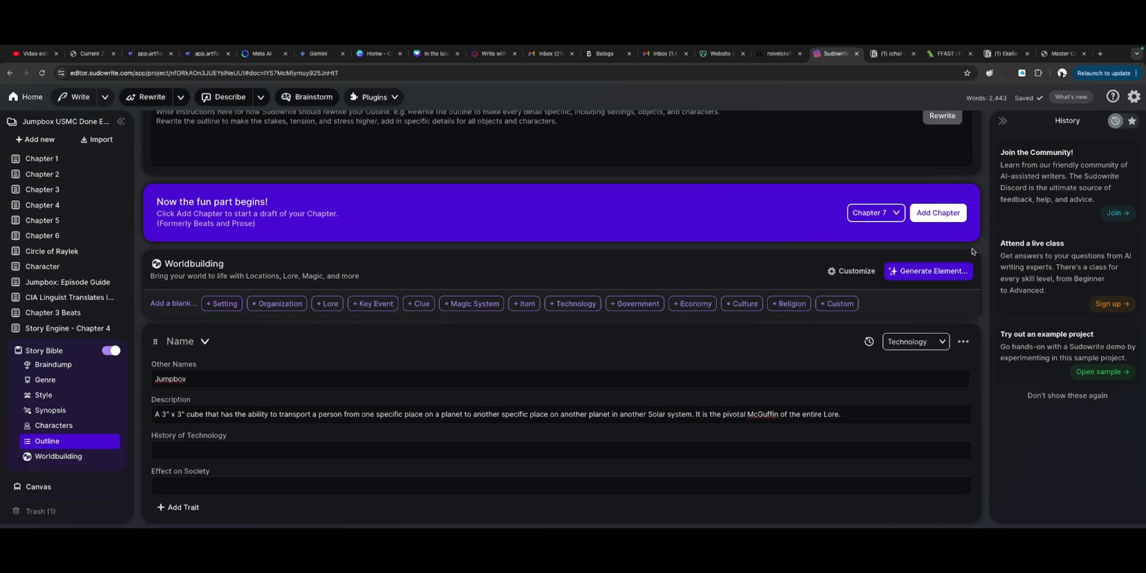
left_click(929, 271)
left_click(855, 273)
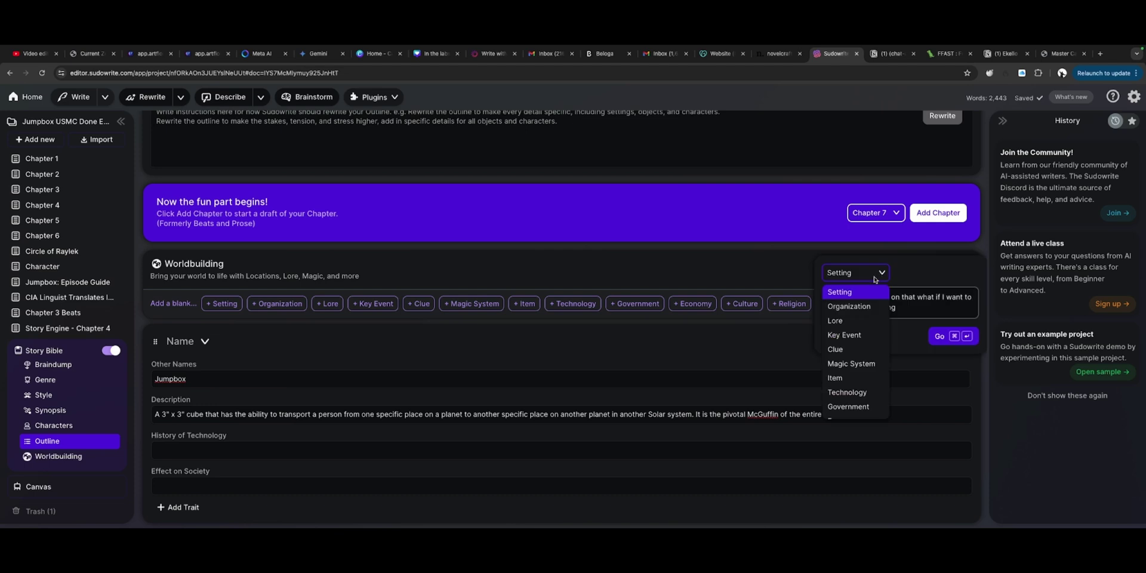
left_click(853, 378)
type("green cube")
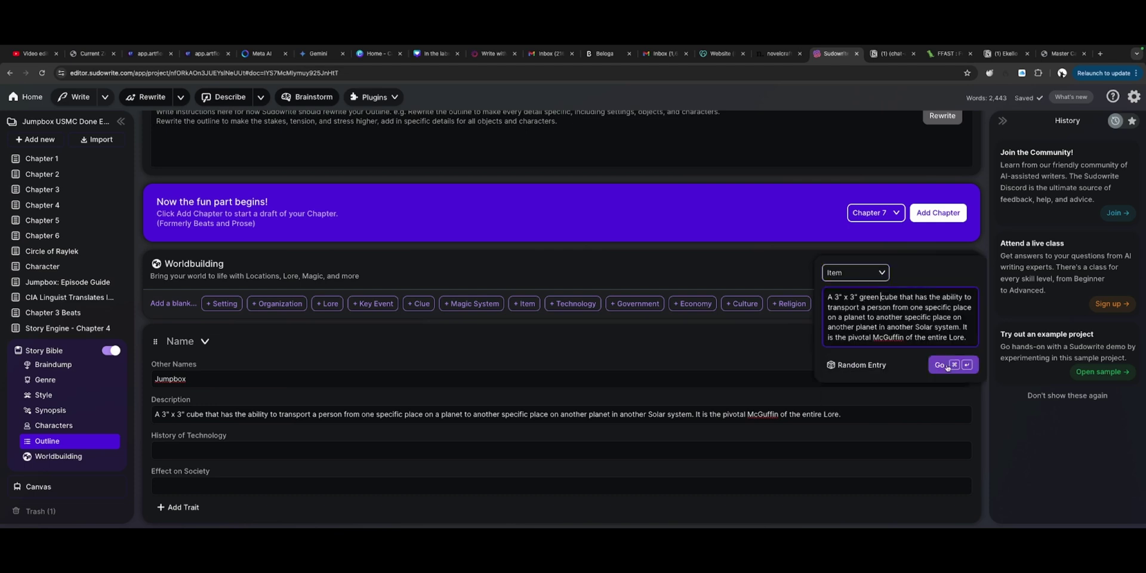
left_click(940, 365)
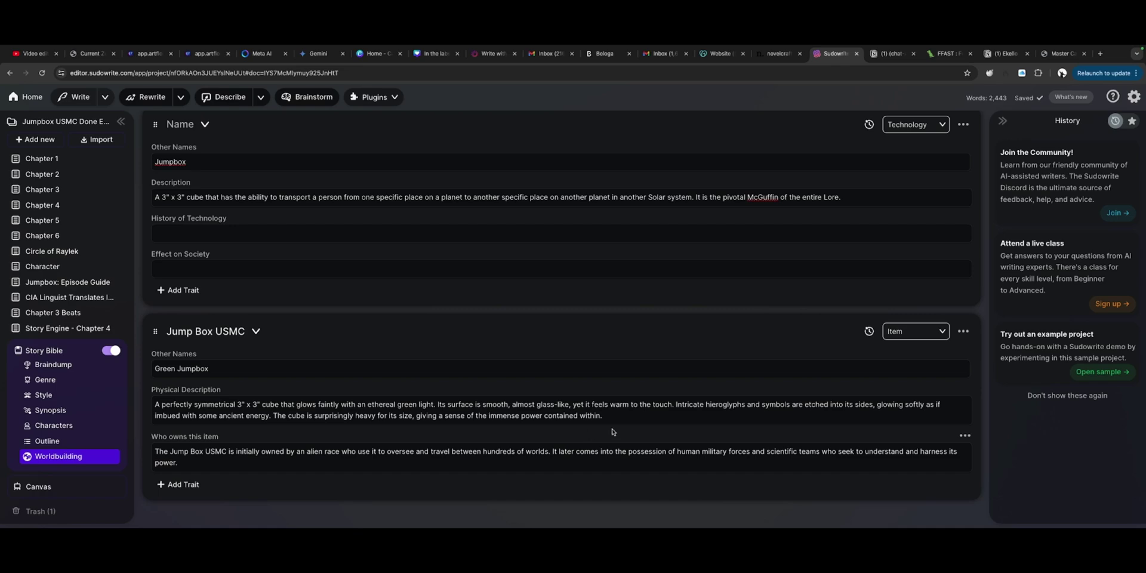
left_click(44, 350)
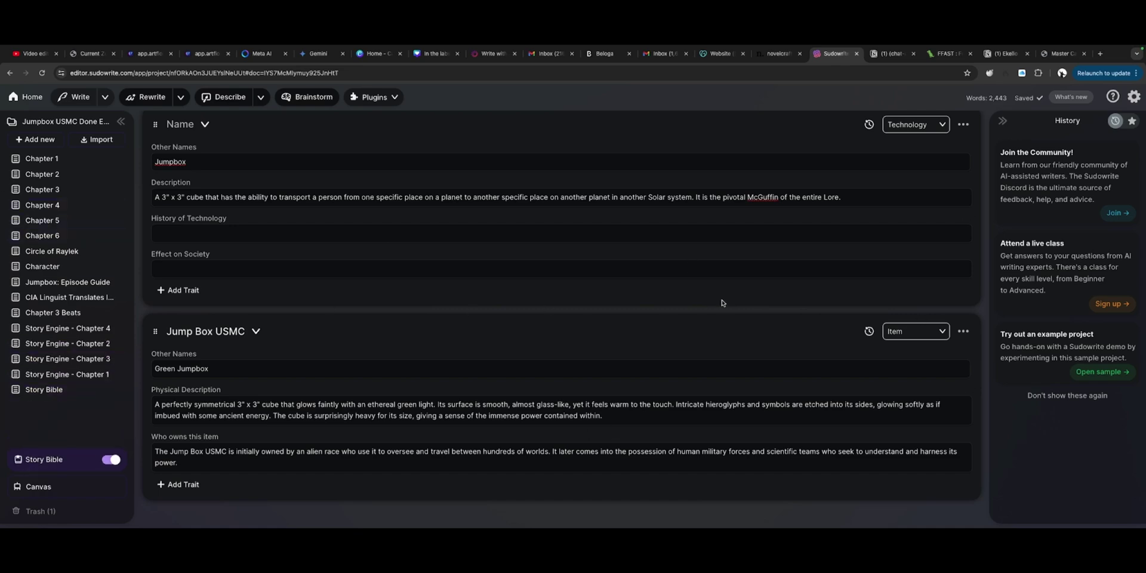
scroll(596, 314, "up", 2)
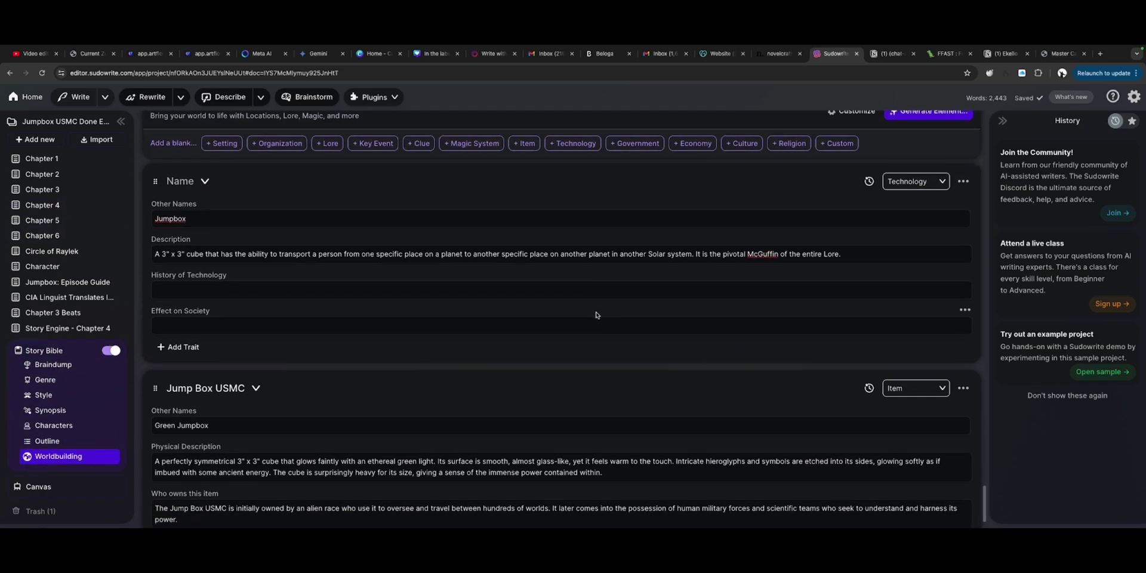
scroll(595, 313, "up", 6)
scroll(596, 315, "down", 5)
scroll(595, 314, "down", 3)
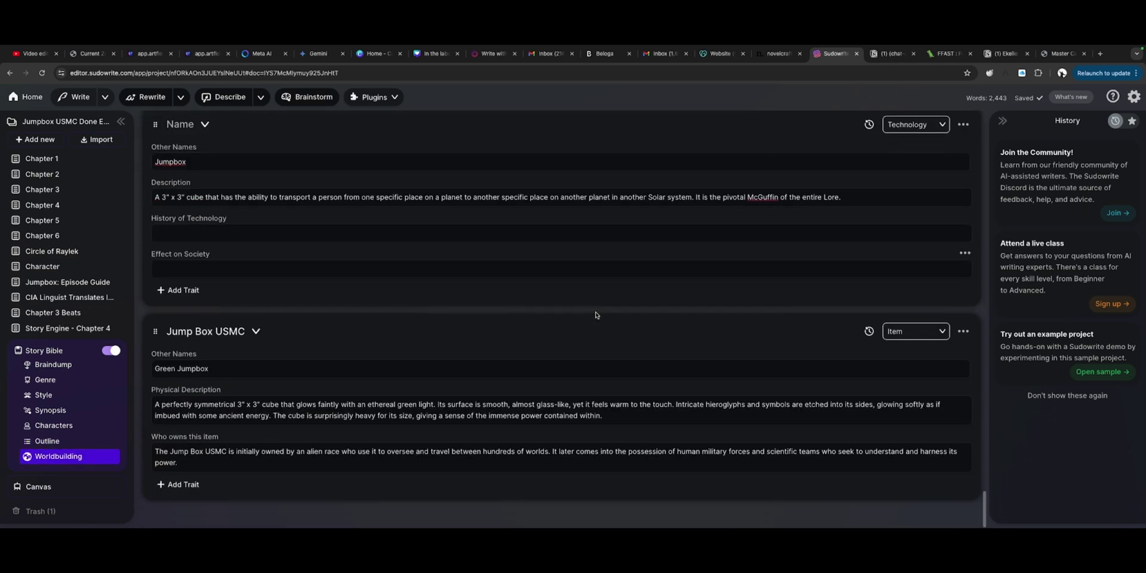